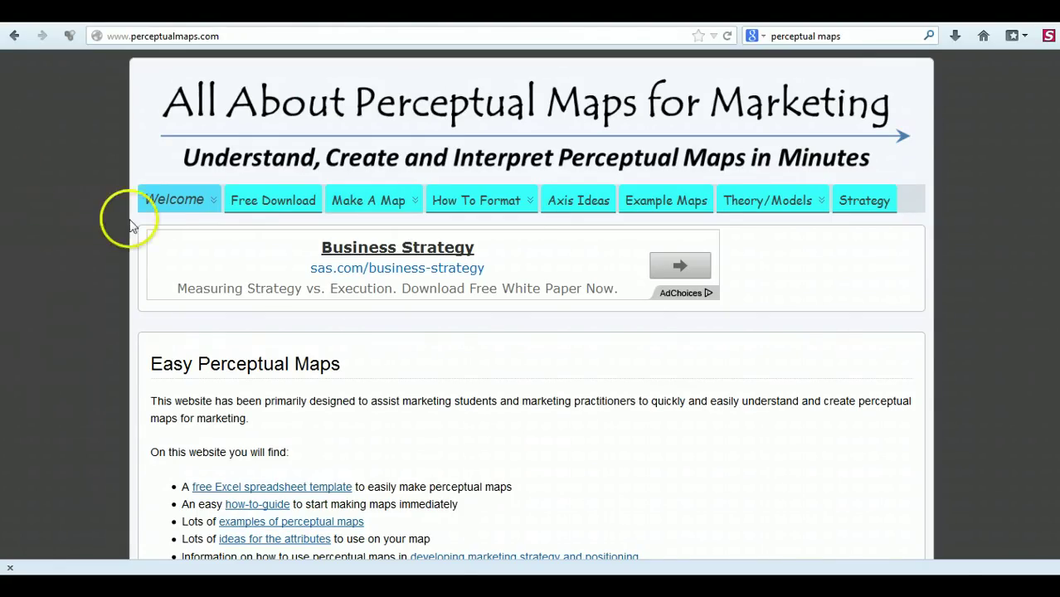
Download the free perceptual map template create_your_perceptual_map1.xls from the Free Download page and open it in Microsoft Excel
click(255, 205)
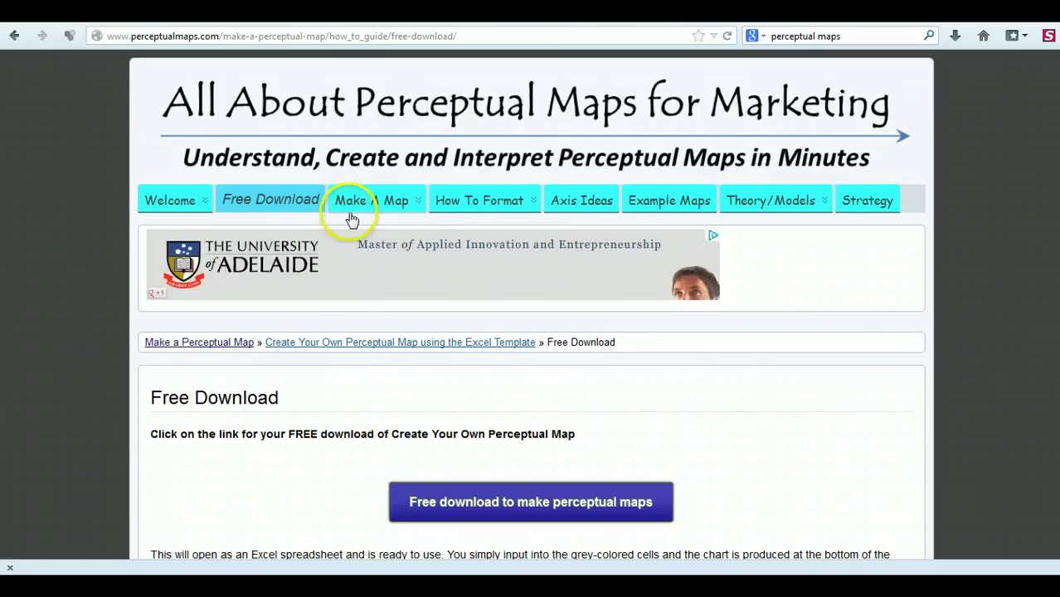
mouse_move(359, 214)
mouse_move(452, 201)
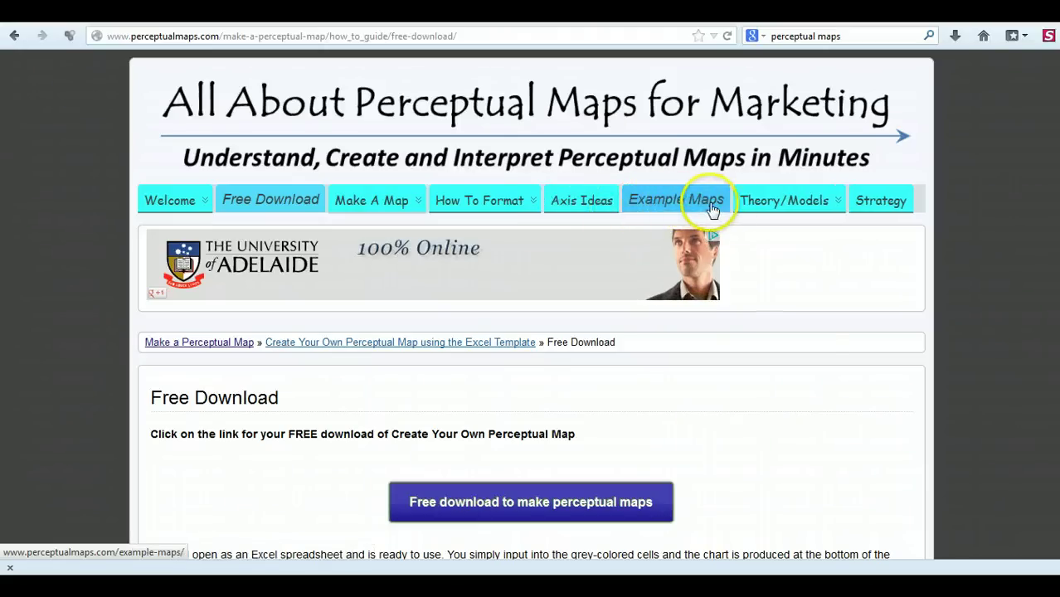
mouse_move(763, 207)
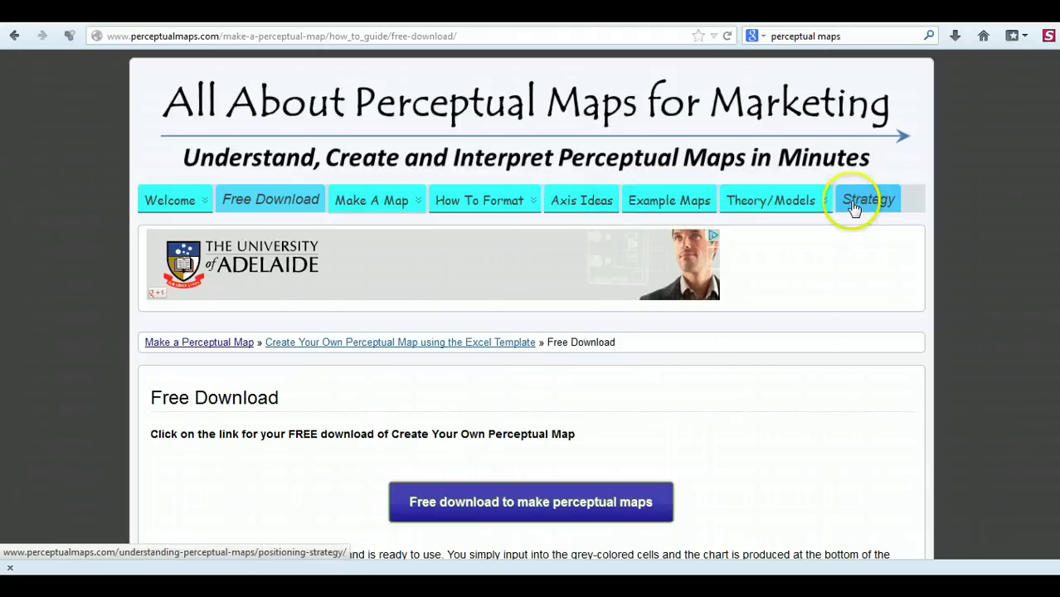
click(511, 514)
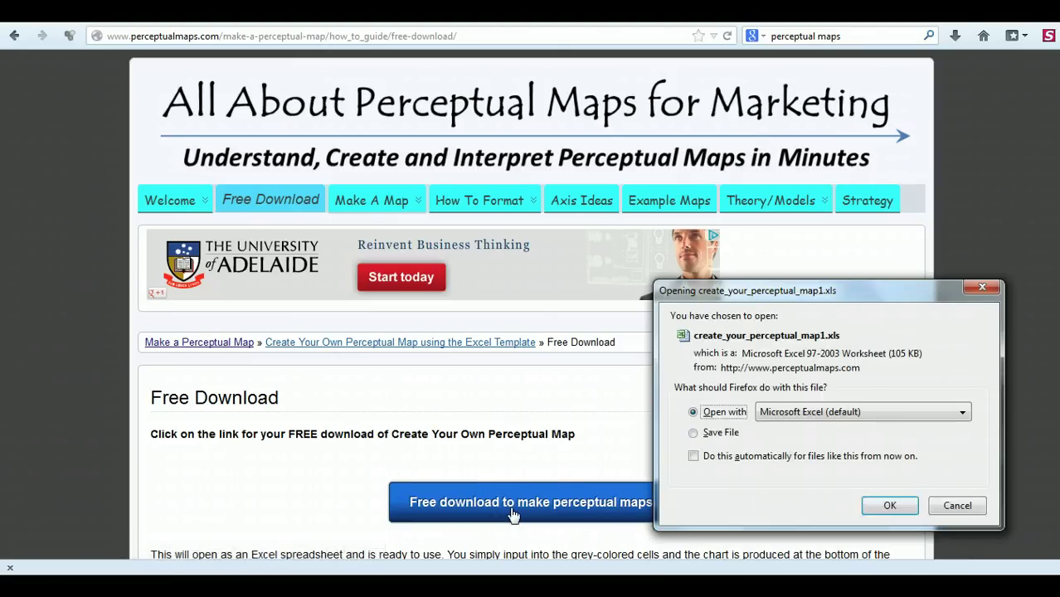
click(884, 505)
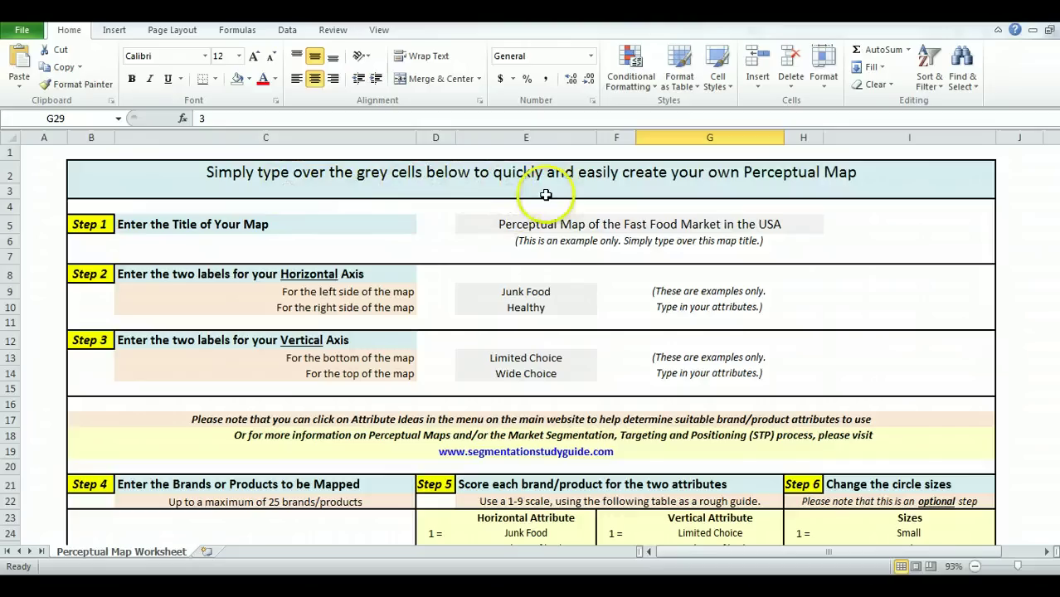
Look through the worksheet's title, axis label and brand scoring sections and the perceptual map beneath them
click(568, 224)
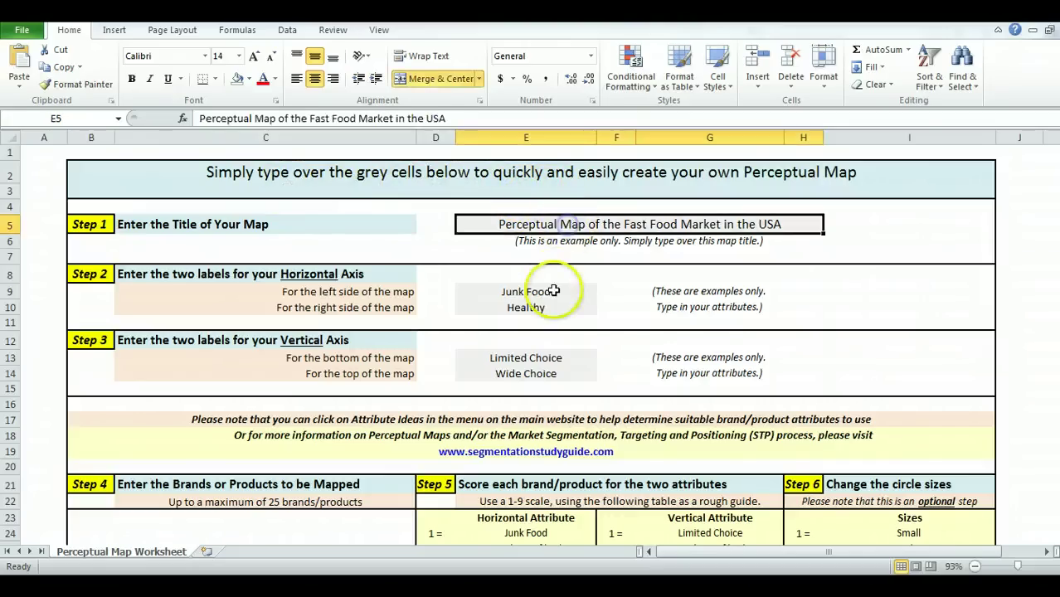
click(555, 307)
scroll(547, 319, down, 13)
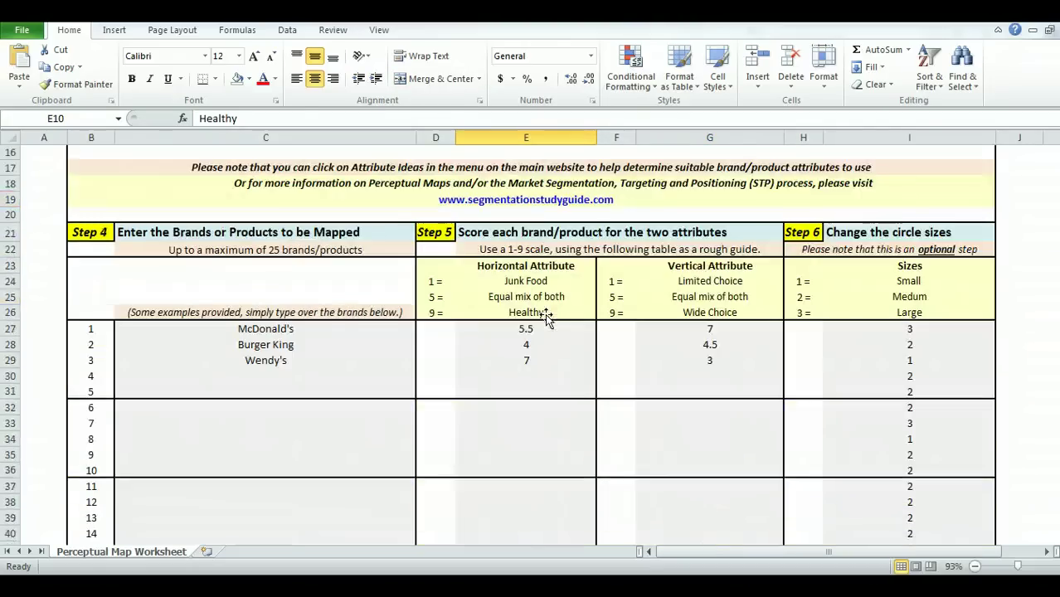
scroll(546, 318, down, 5)
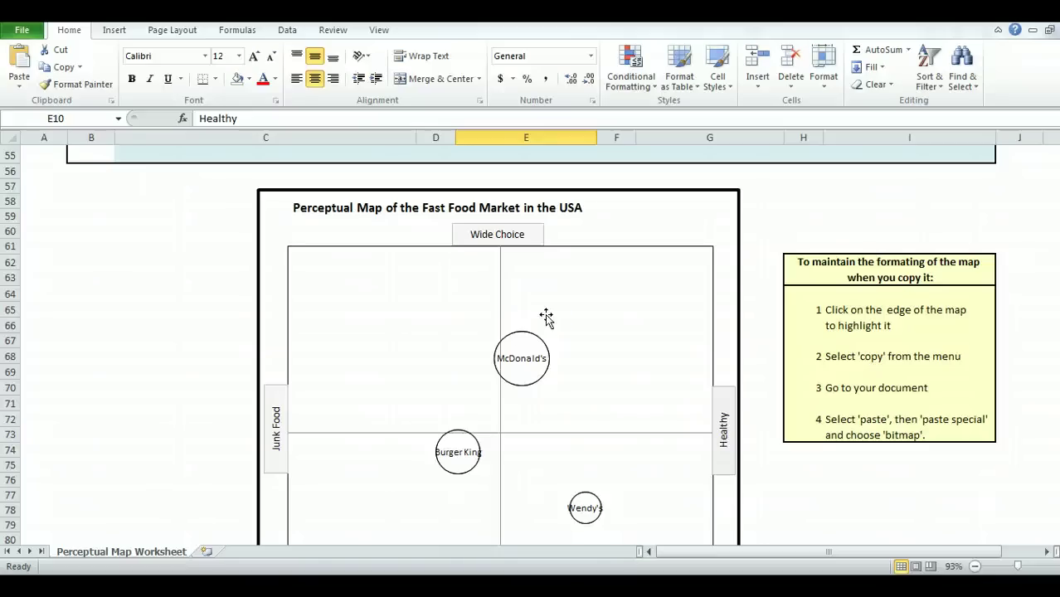
scroll(371, 295, down, 1)
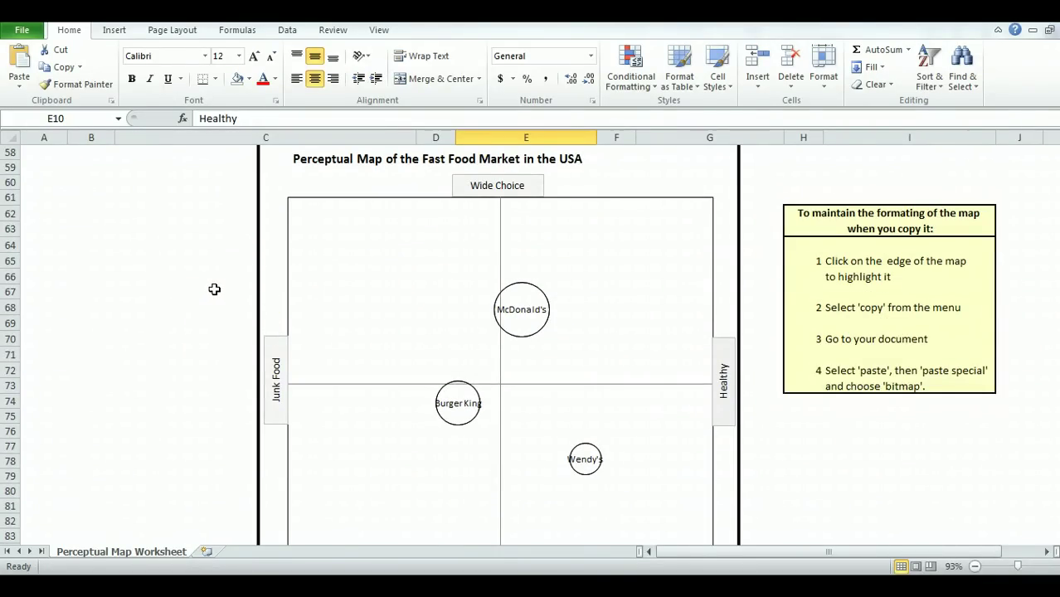
scroll(215, 288, up, 1)
scroll(294, 307, up, 17)
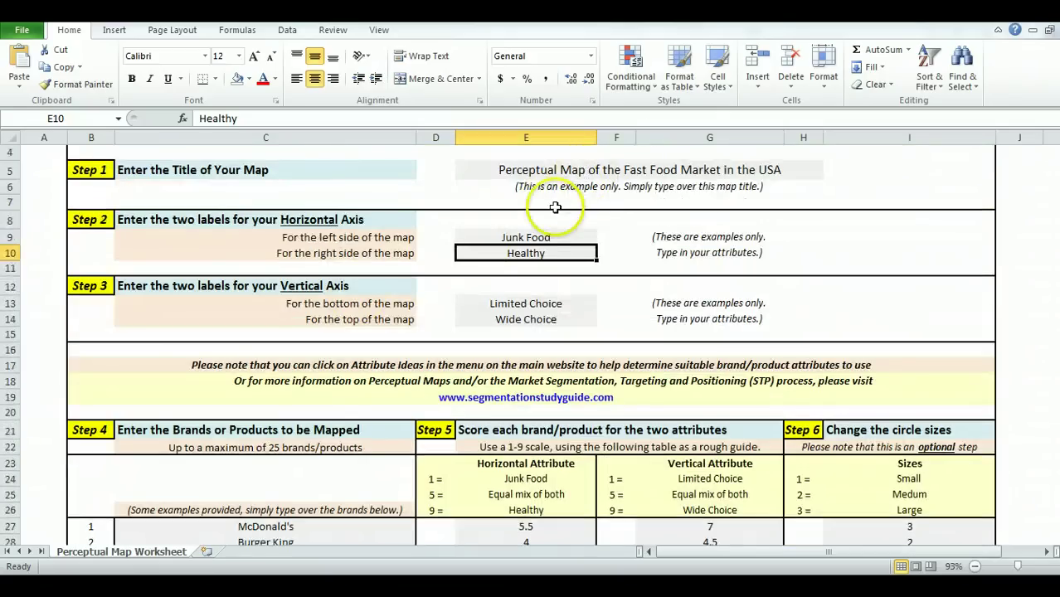
scroll(522, 257, down, 14)
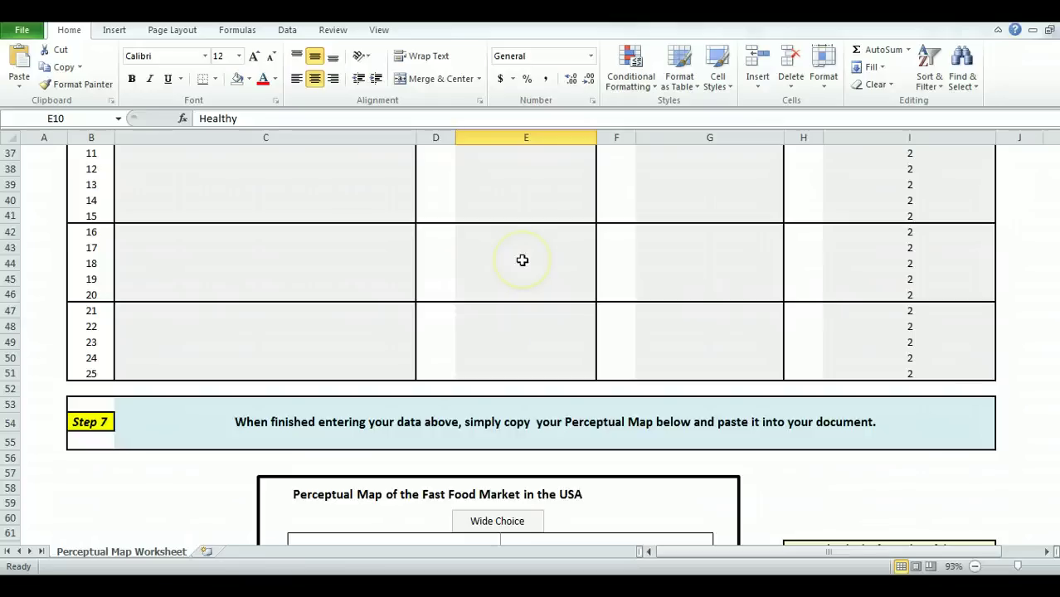
scroll(410, 368, down, 2)
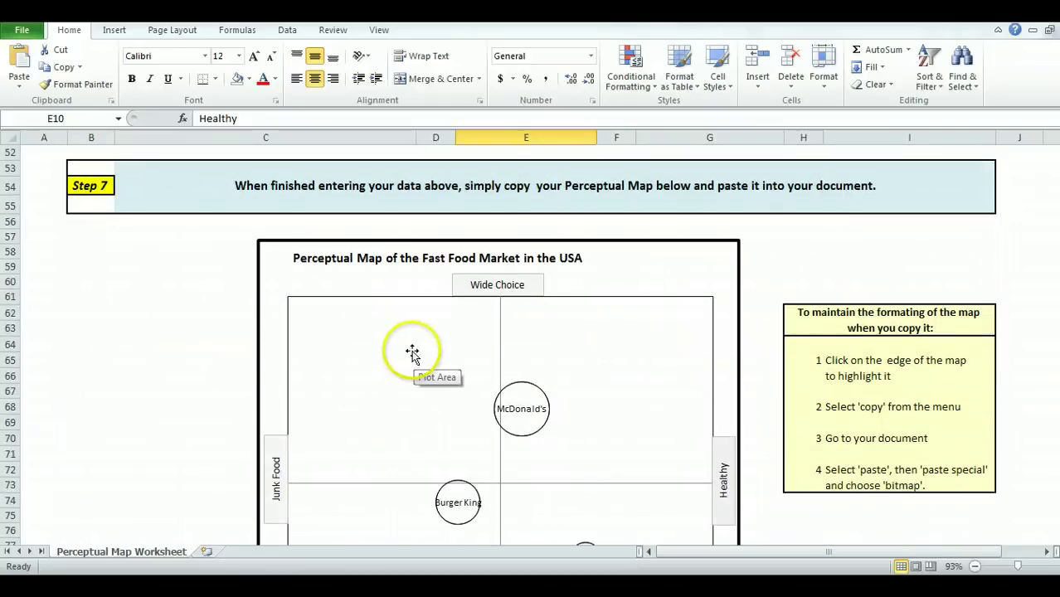
scroll(414, 350, up, 8)
scroll(413, 344, up, 9)
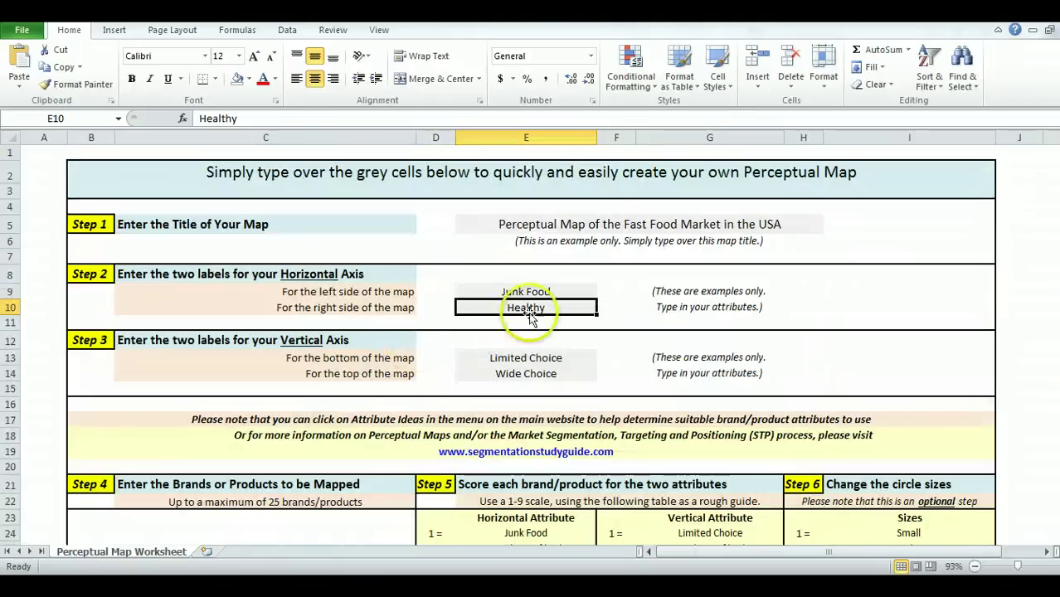
Change the map title to "My Map" and check the title on the perceptual map
click(600, 223)
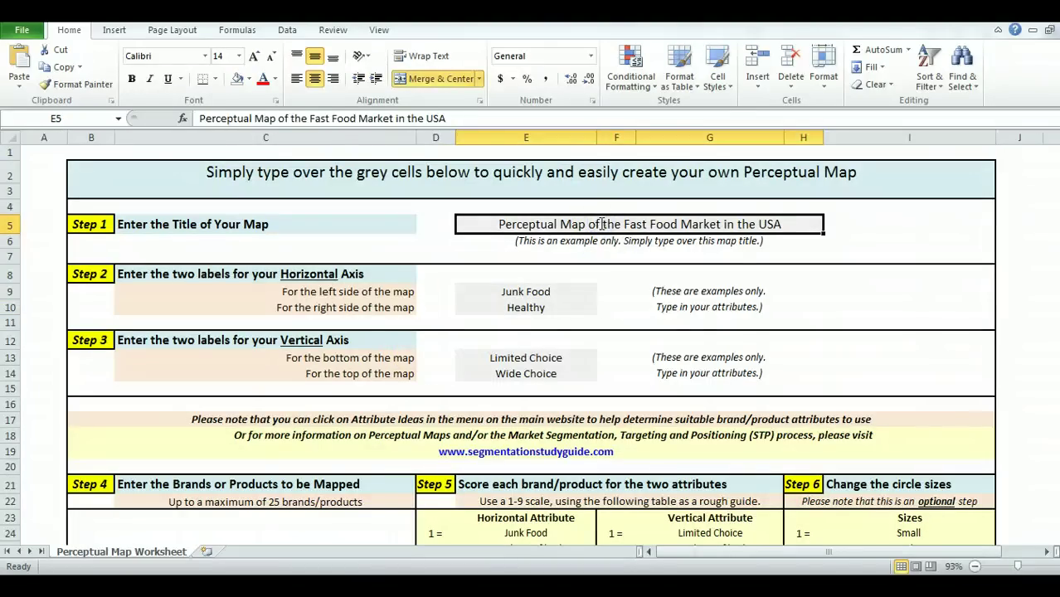
text(My Map)
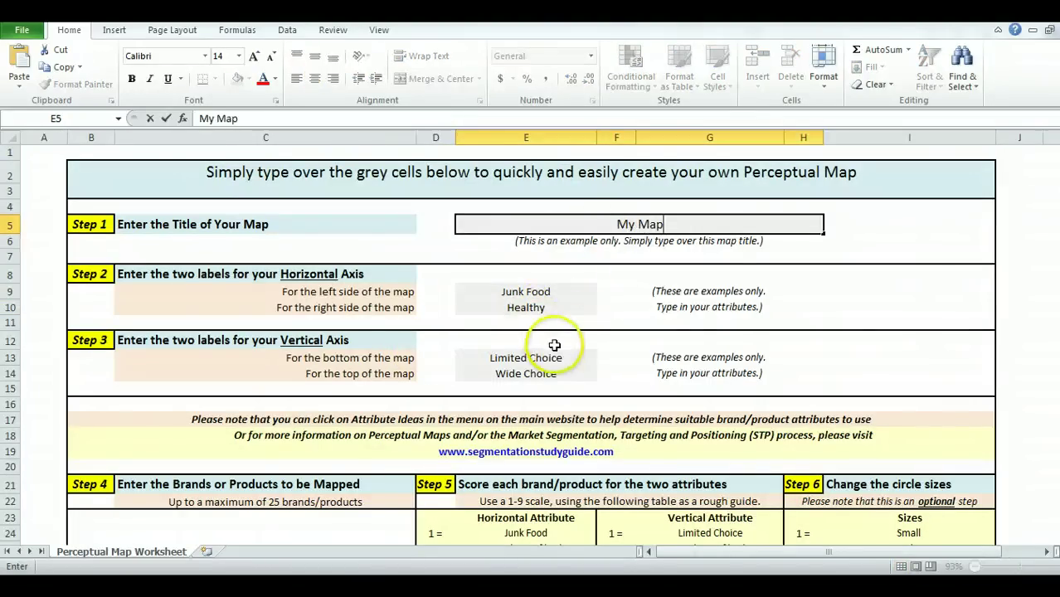
click(549, 340)
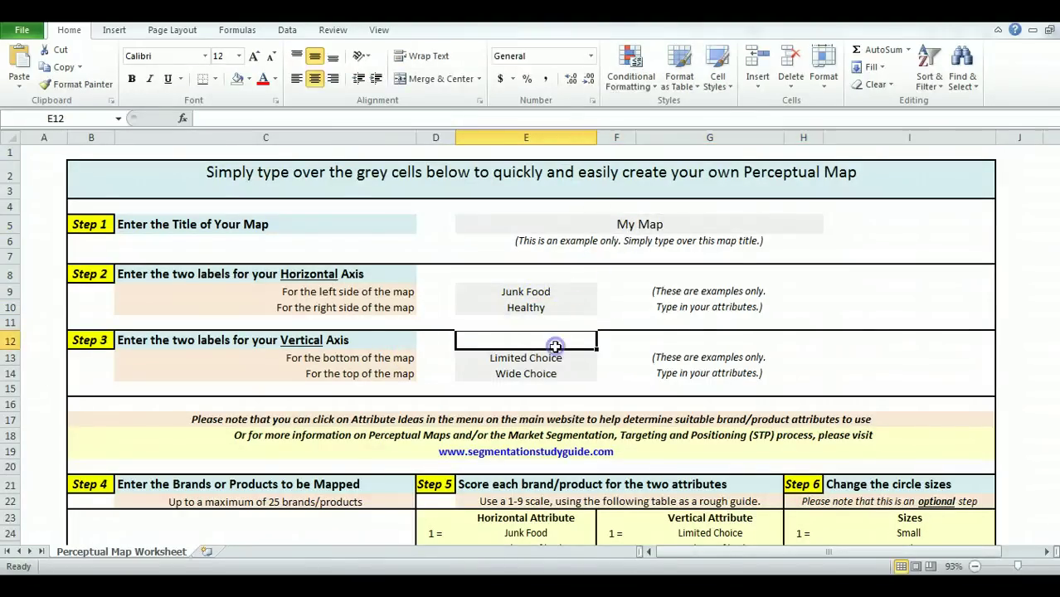
scroll(548, 357, down, 12)
scroll(546, 362, down, 3)
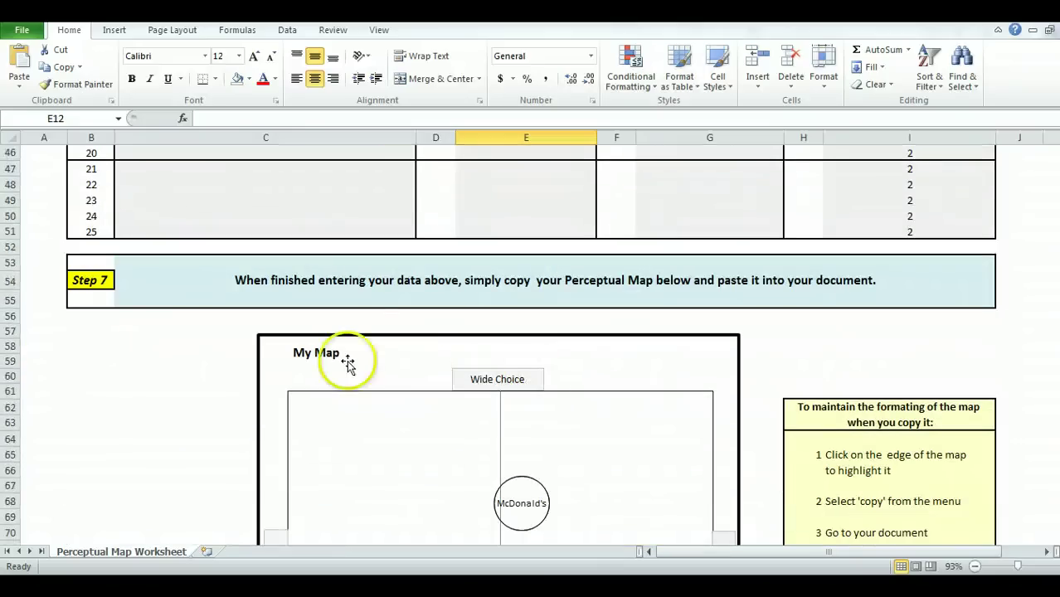
scroll(452, 284, up, 12)
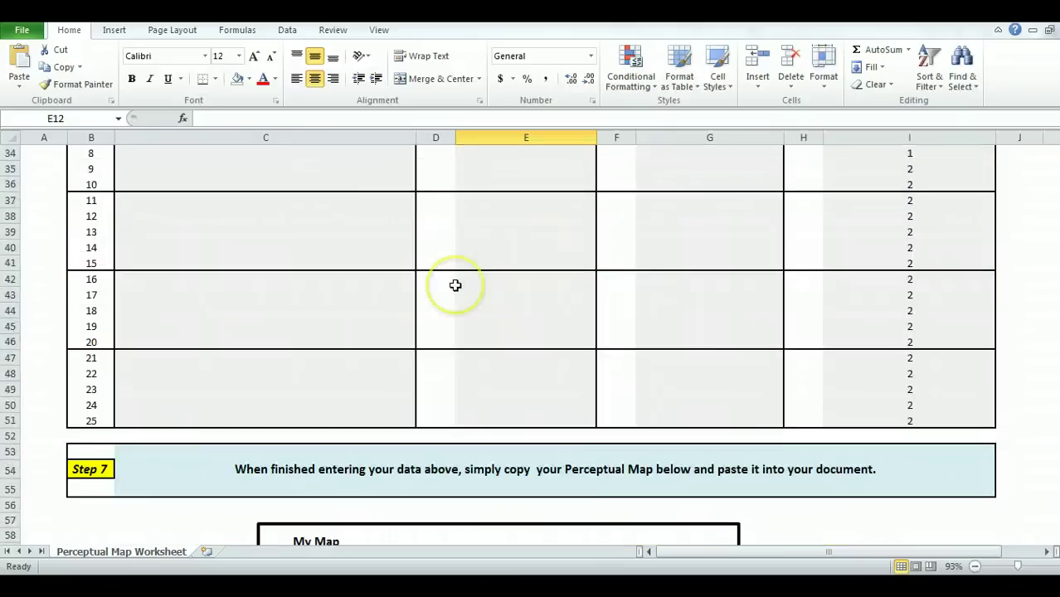
scroll(455, 285, up, 2)
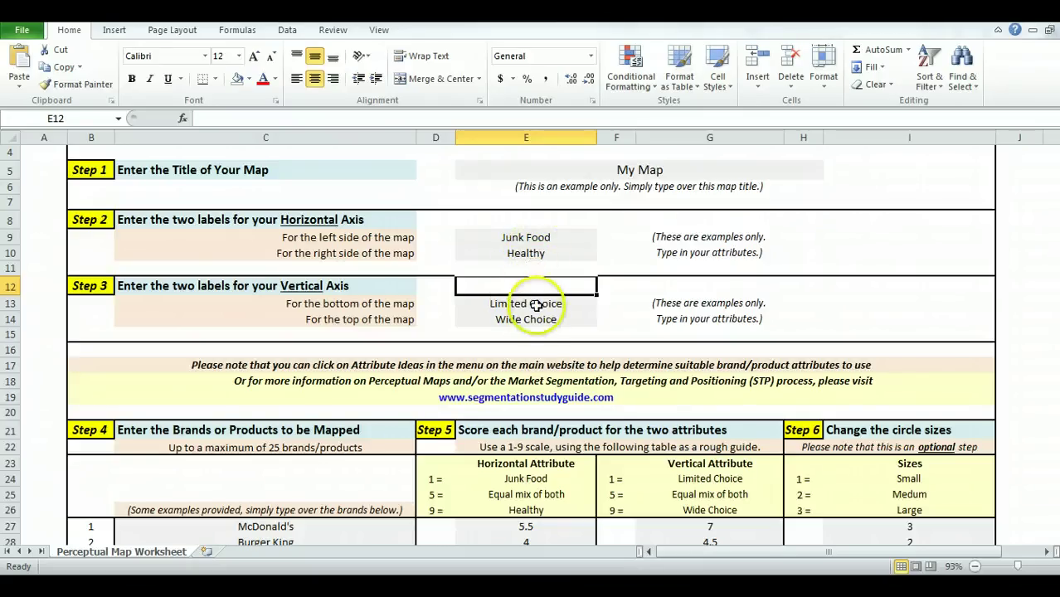
Label the vertical axis "Few Locations" at its lower end and "Many Locations" at its upper end, and check the map
scroll(535, 322, down, 17)
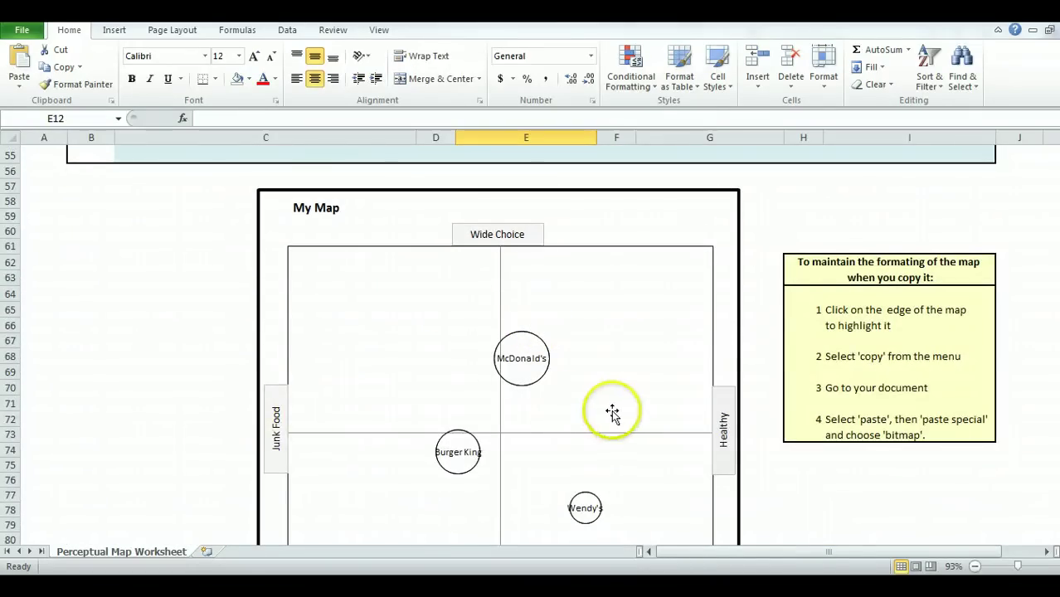
scroll(622, 407, down, 3)
scroll(480, 307, up, 17)
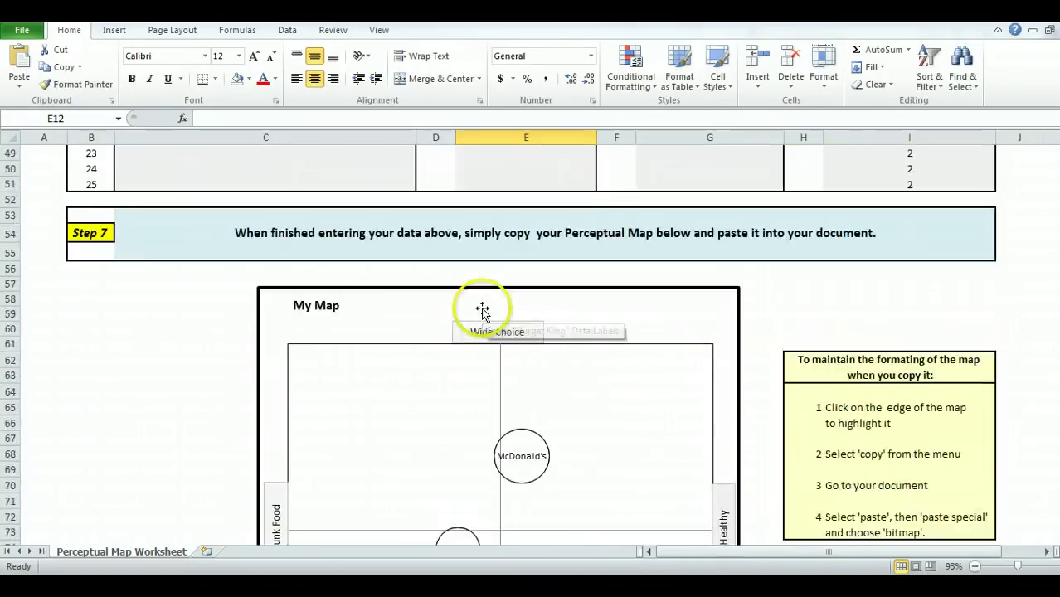
scroll(480, 308, up, 3)
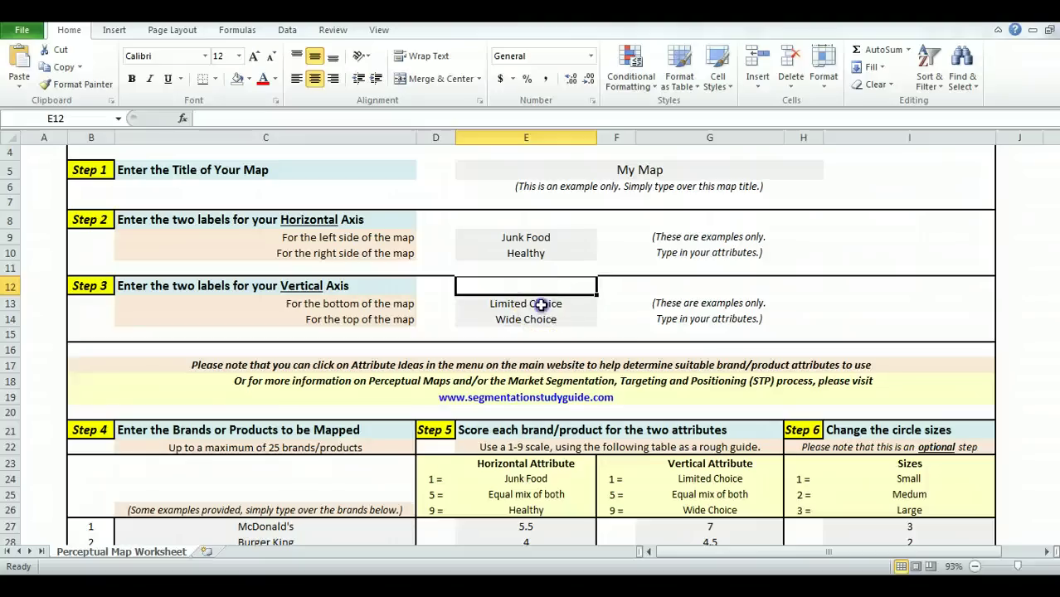
click(542, 304)
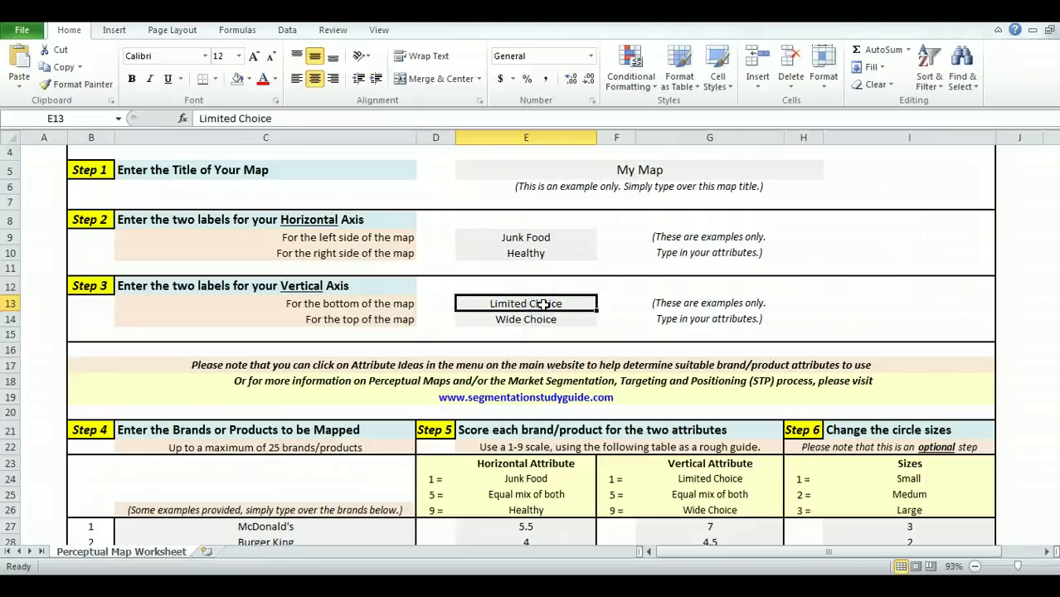
text(Fe)
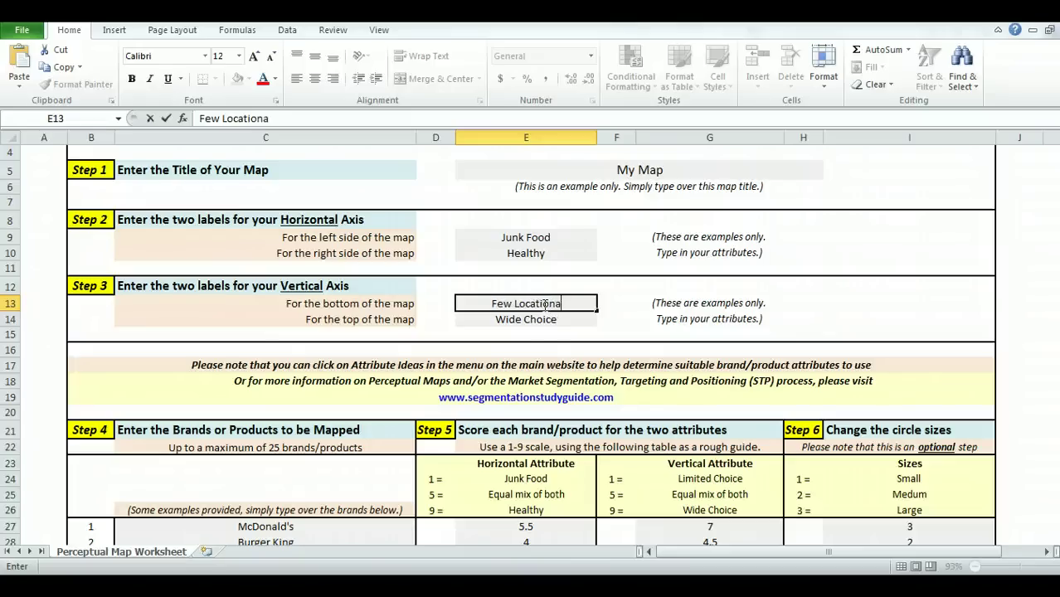
text(w Locations)
key(Return)
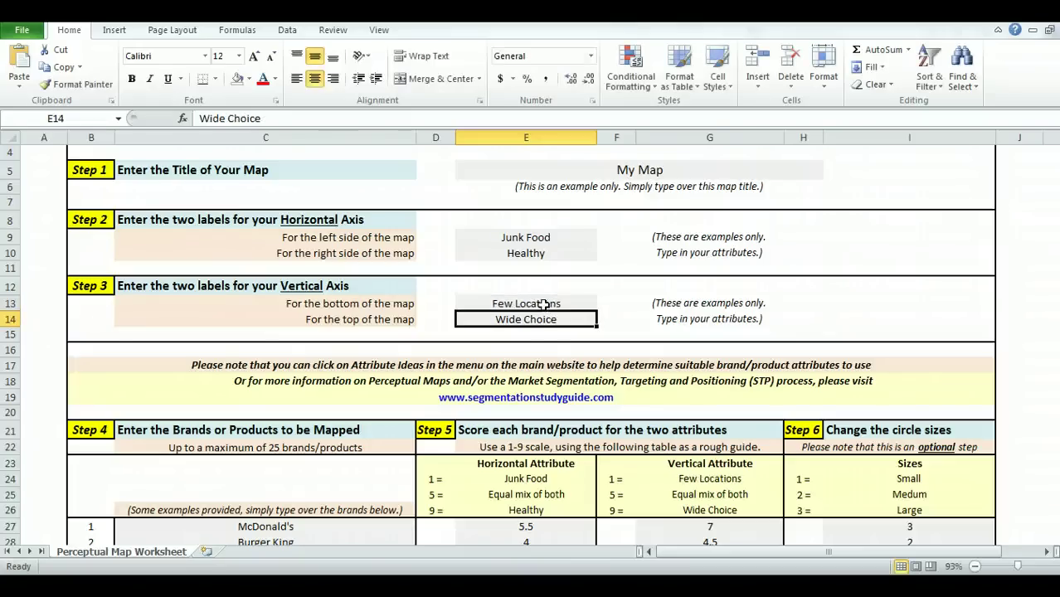
text(Many Locations)
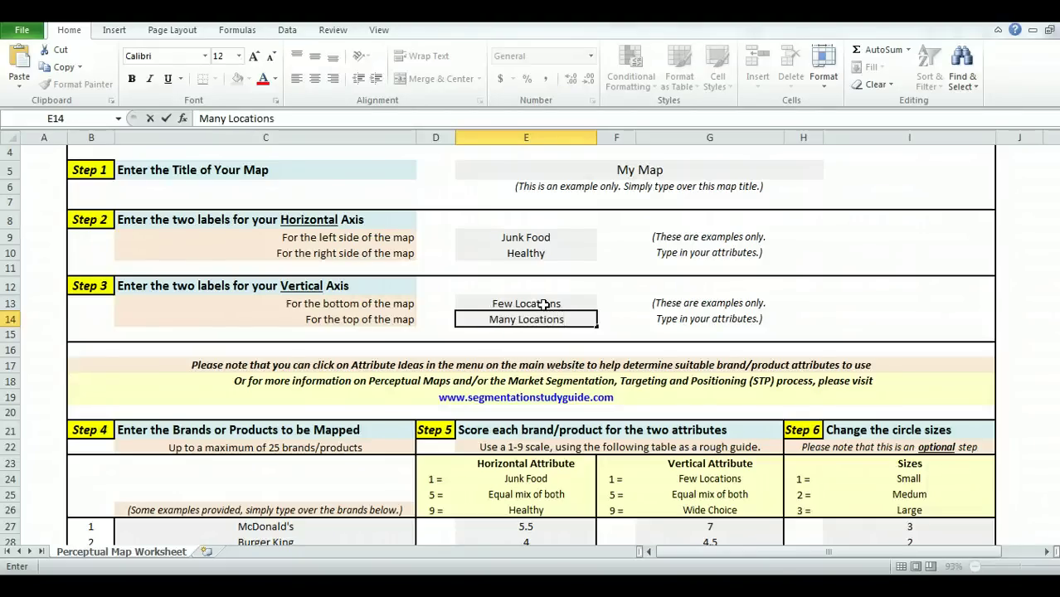
key(Return)
scroll(523, 315, down, 16)
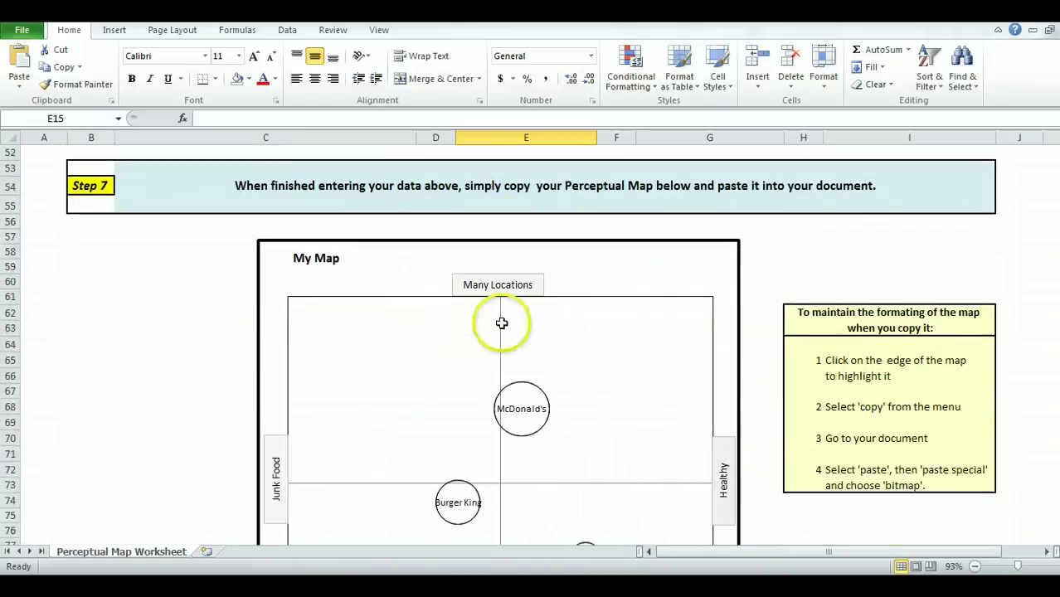
scroll(502, 323, down, 2)
scroll(496, 186, down, 1)
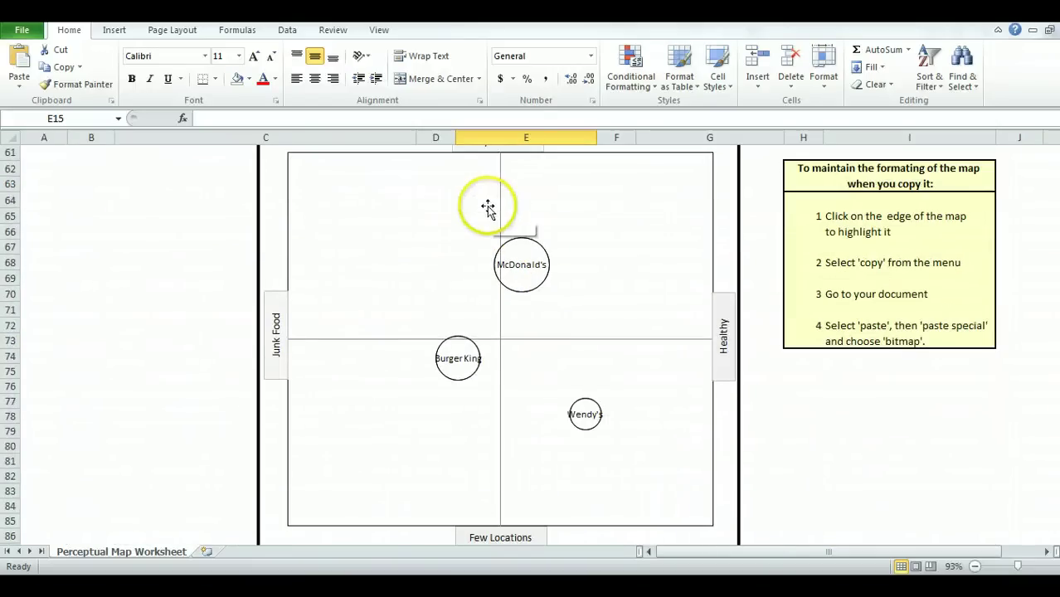
Add Pizza Hut as the fourth brand with a horizontal attribute score of 5 and a vertical attribute score of 6
scroll(558, 361, up, 13)
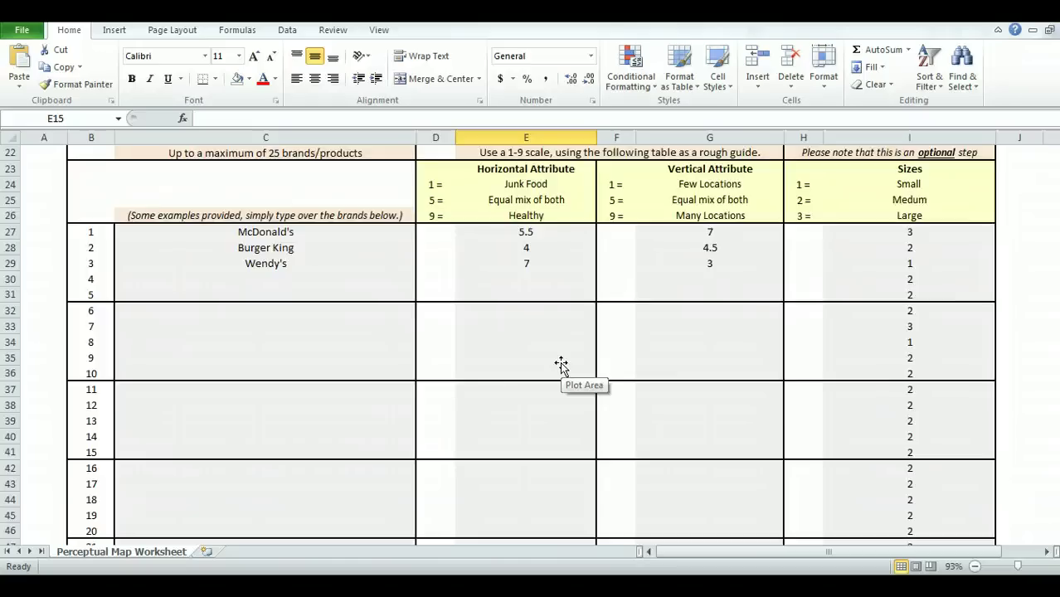
scroll(556, 373, up, 4)
scroll(547, 366, down, 1)
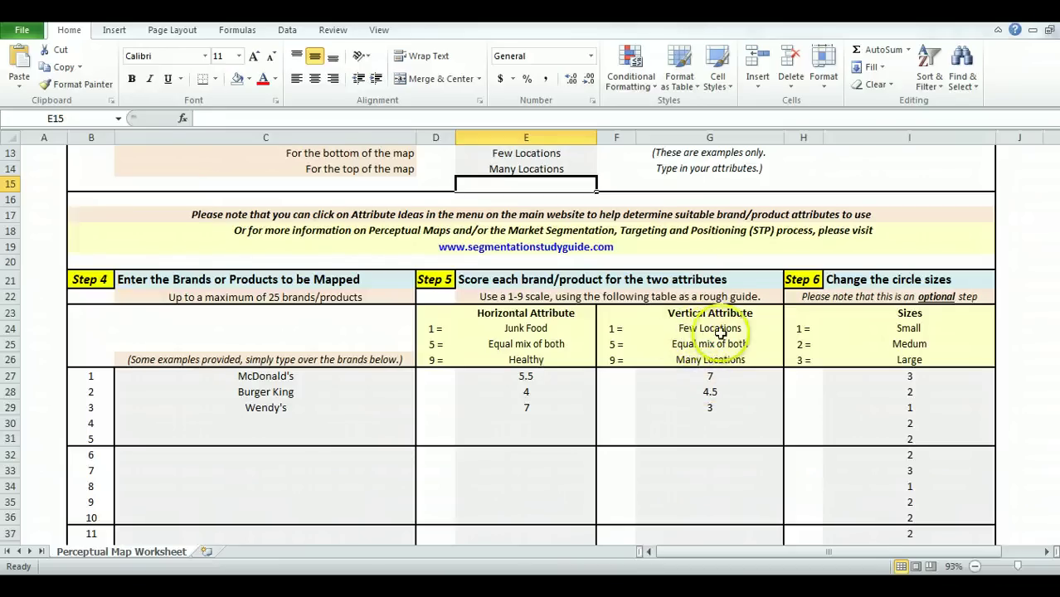
click(275, 423)
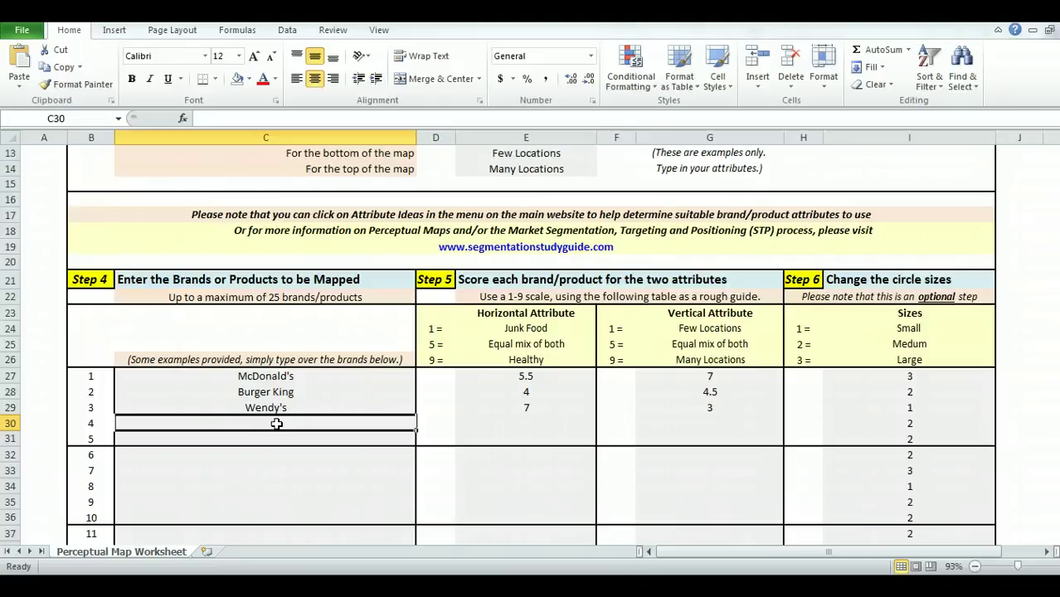
text(Pizza Hut)
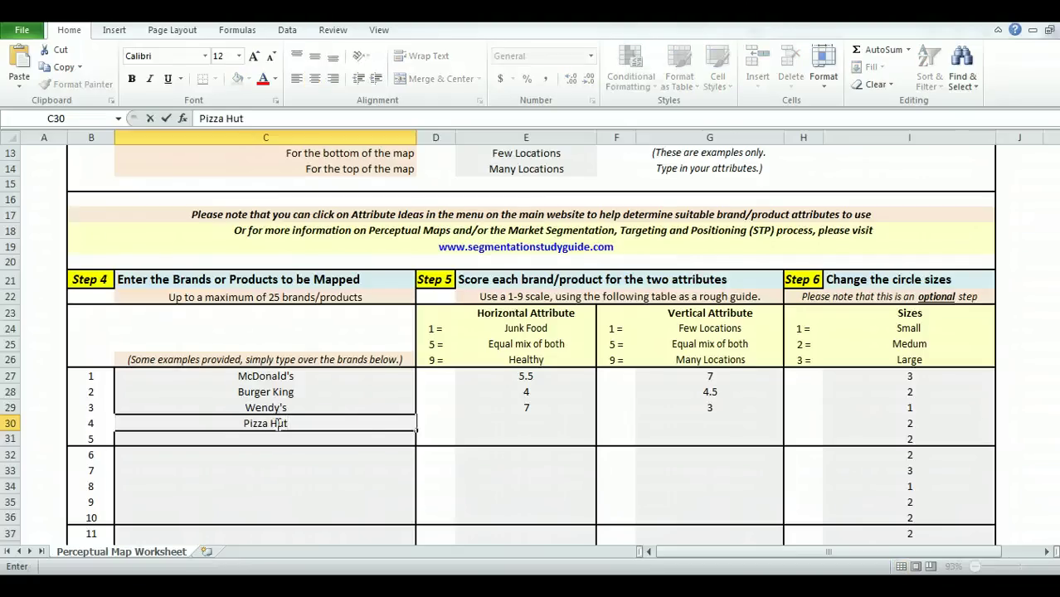
click(501, 430)
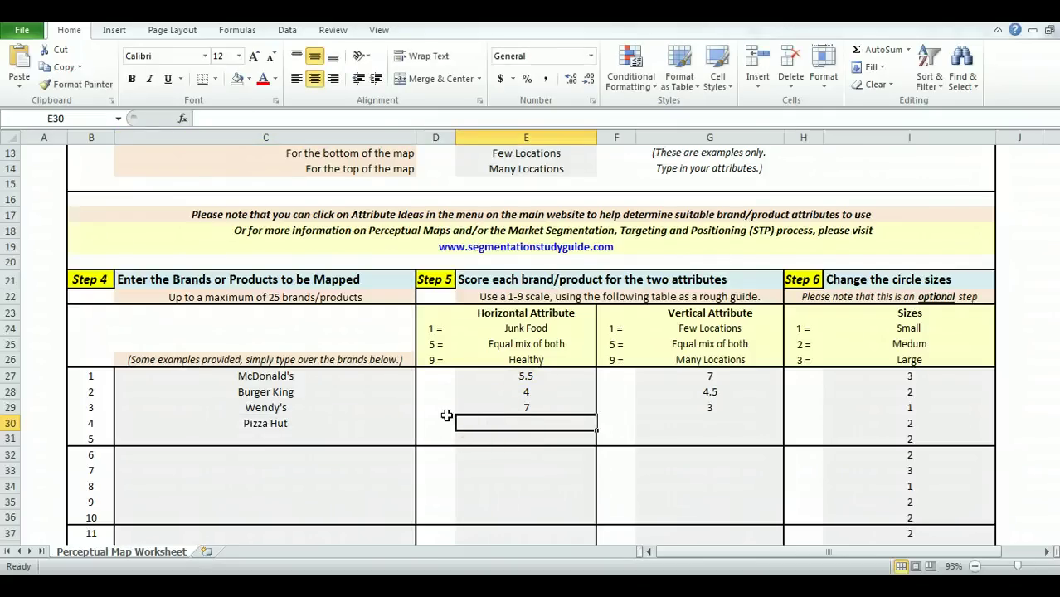
text(5)
key(Return)
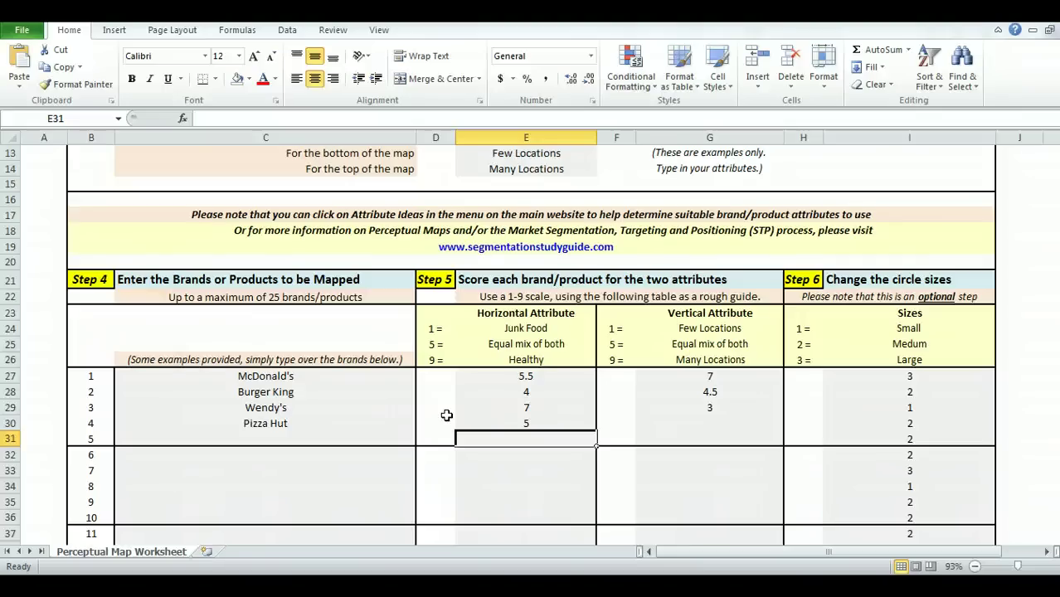
click(710, 418)
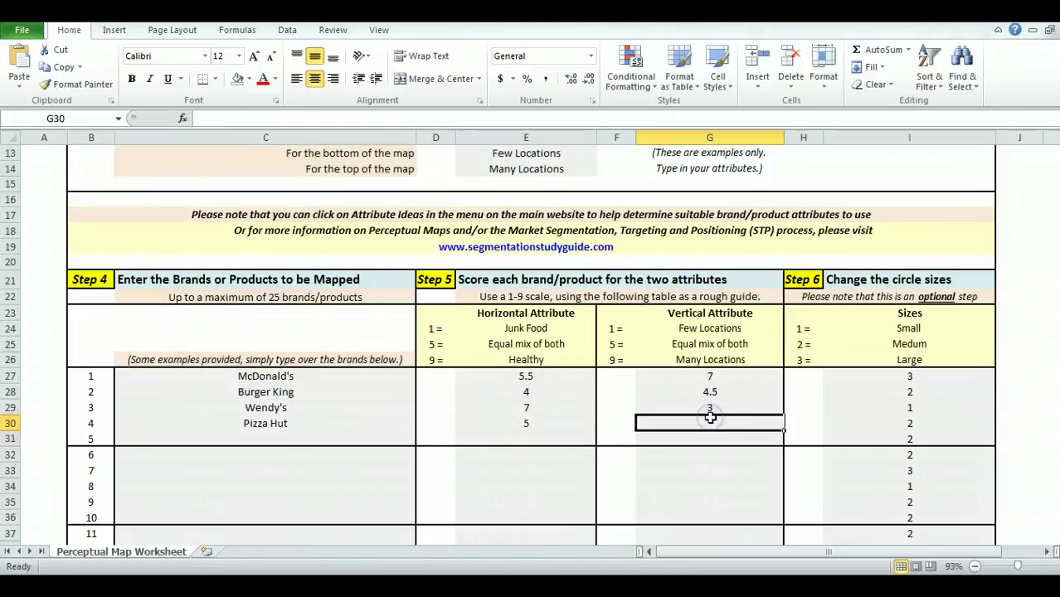
key(Return)
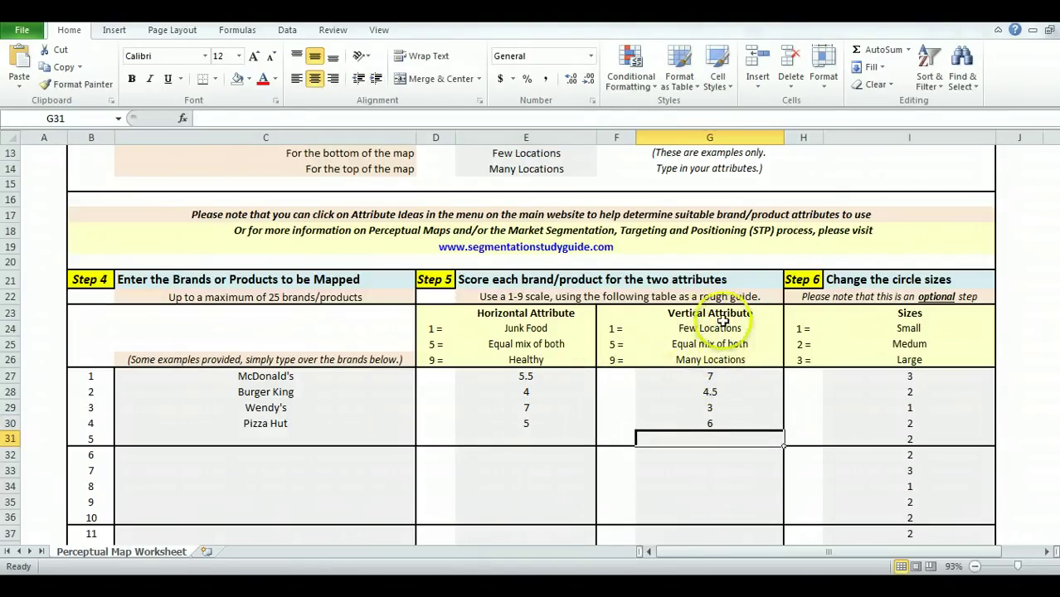
Set the vertical attribute scores to 9 for McDonald's, 7 for Burger King and 5 for Wendy's
click(718, 380)
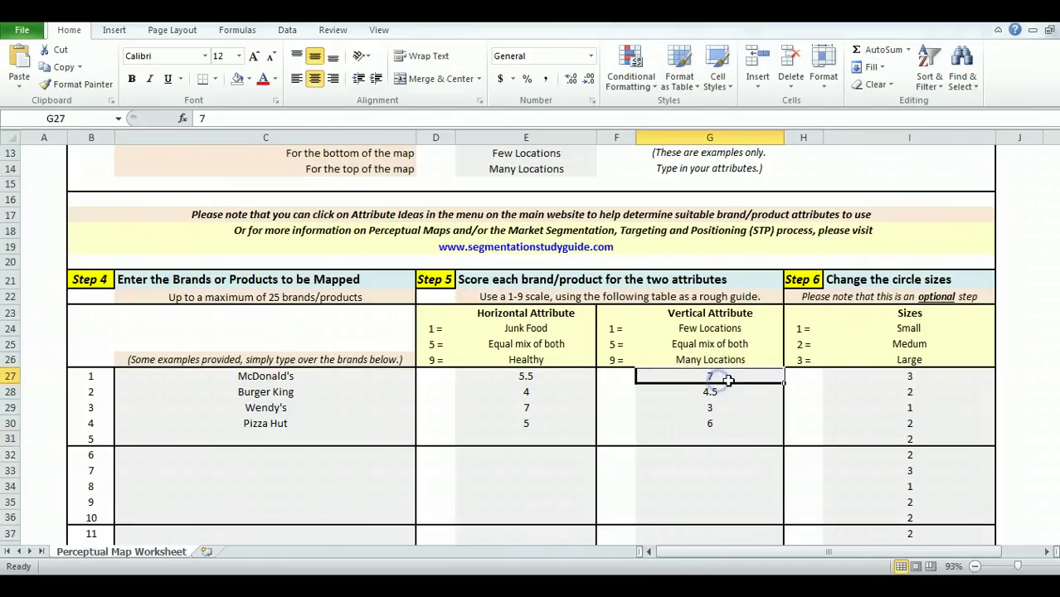
text(9)
key(Return)
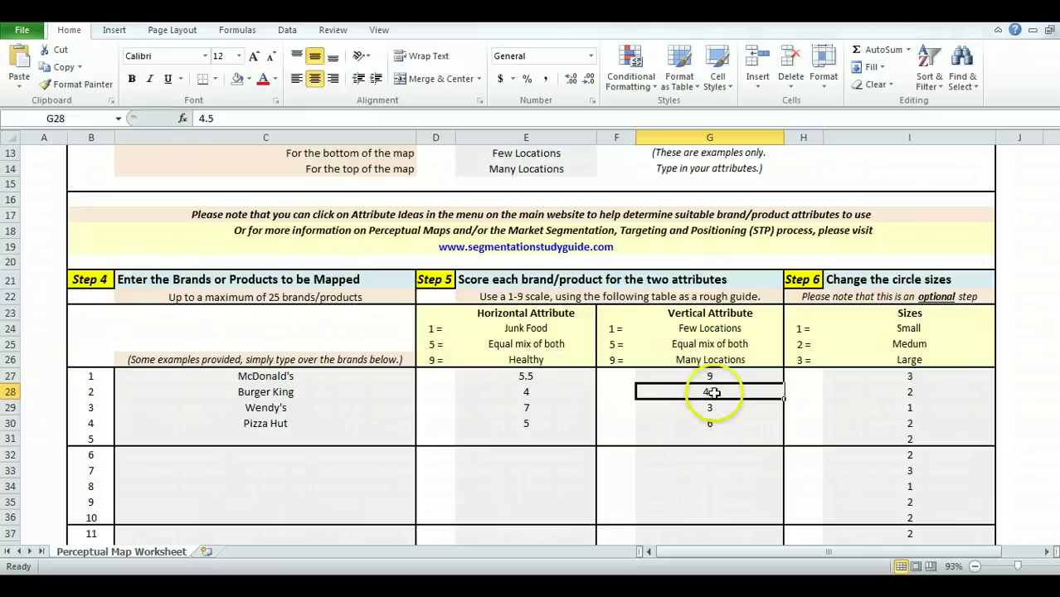
text(7)
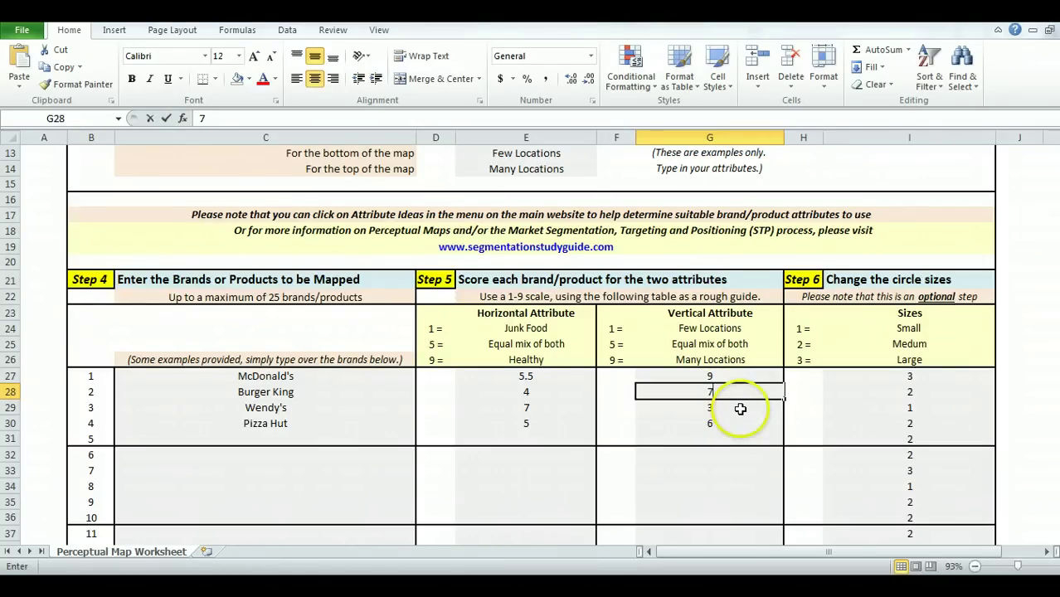
click(740, 409)
text(5)
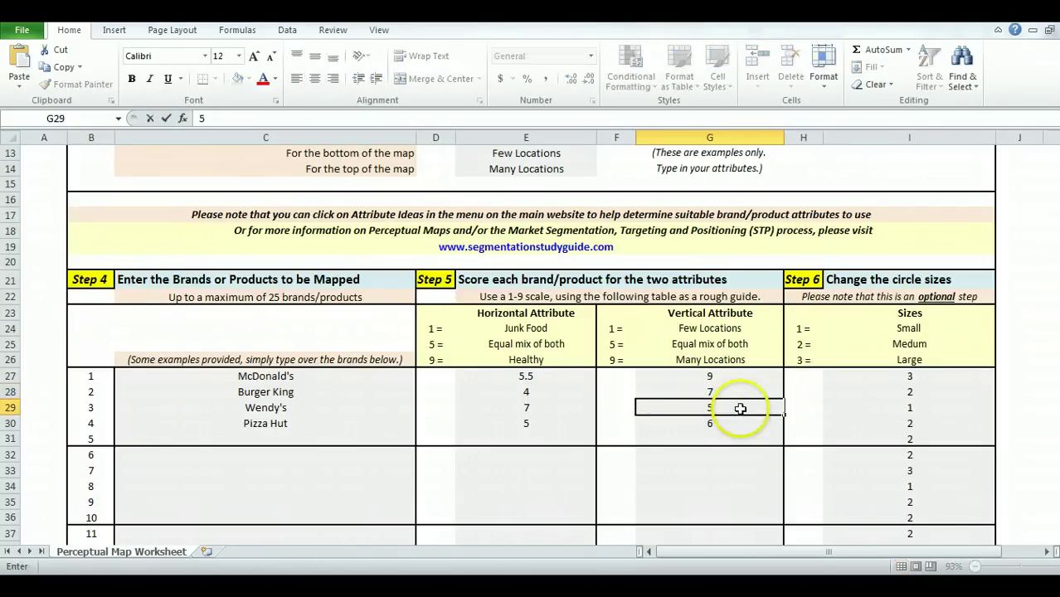
key(Return)
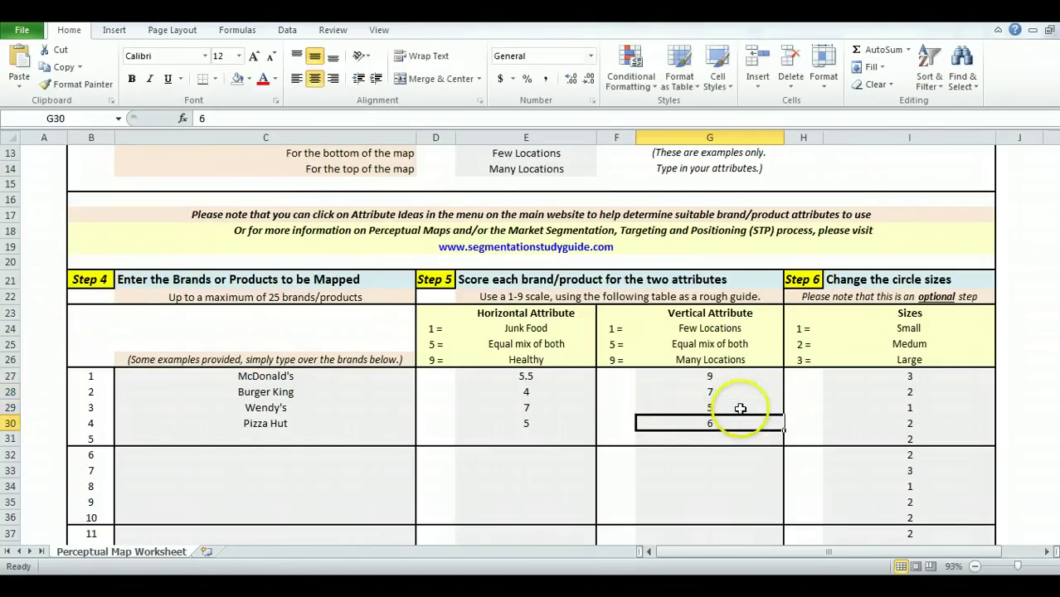
Add Subway as the fifth brand with a horizontal score of 9 and a vertical score of 8, and check the perceptual map
click(266, 436)
text(Subway)
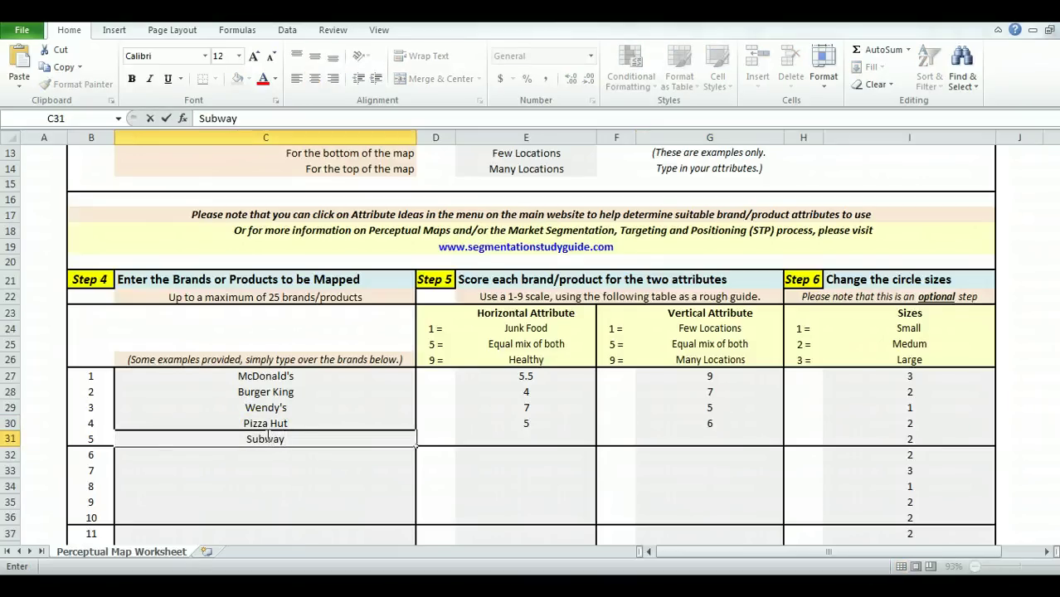
key(Return)
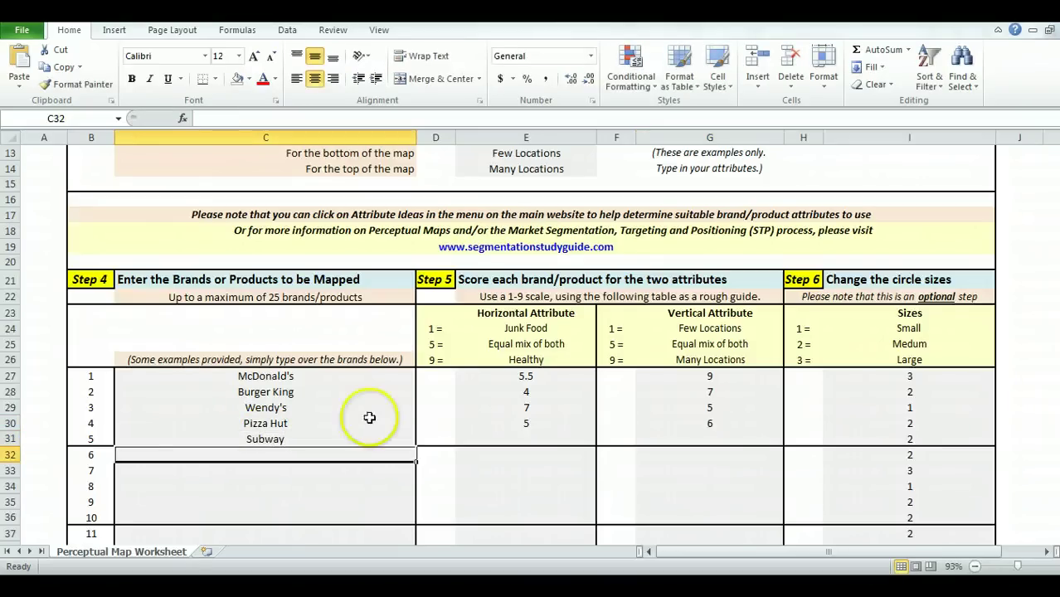
click(526, 439)
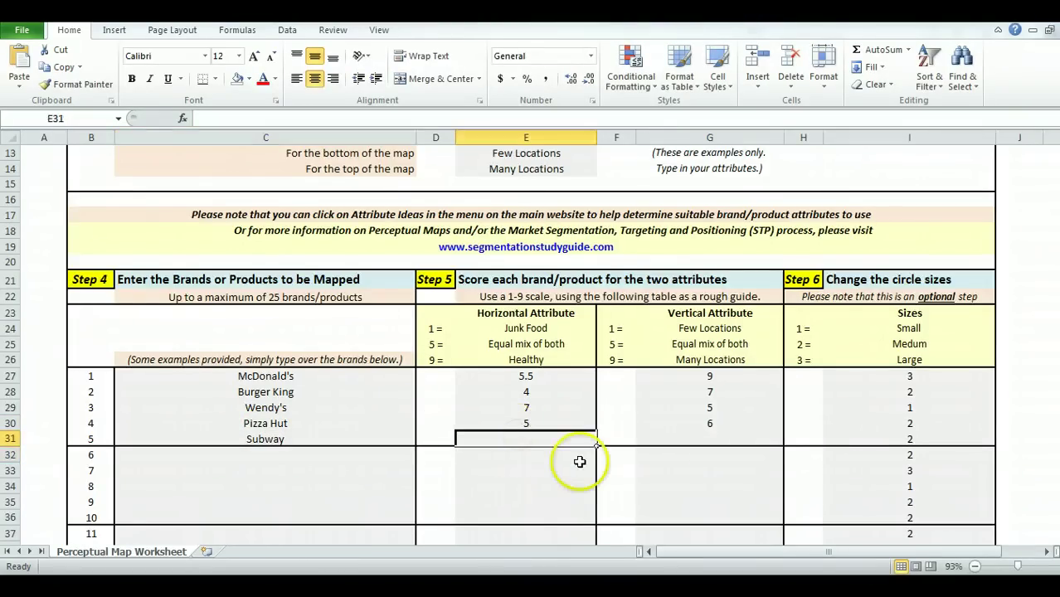
text(9)
key(Return)
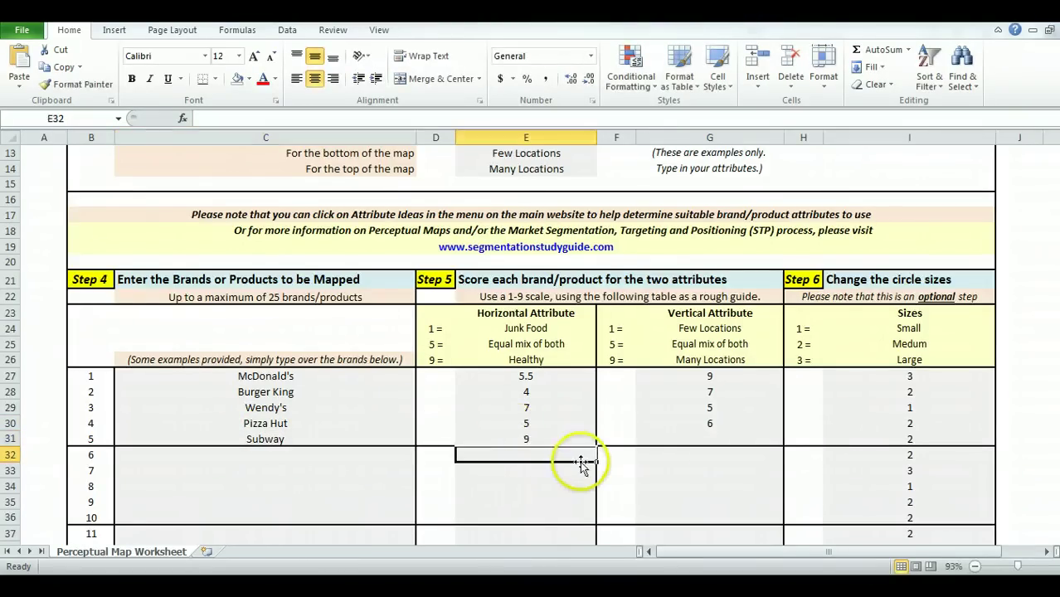
click(705, 438)
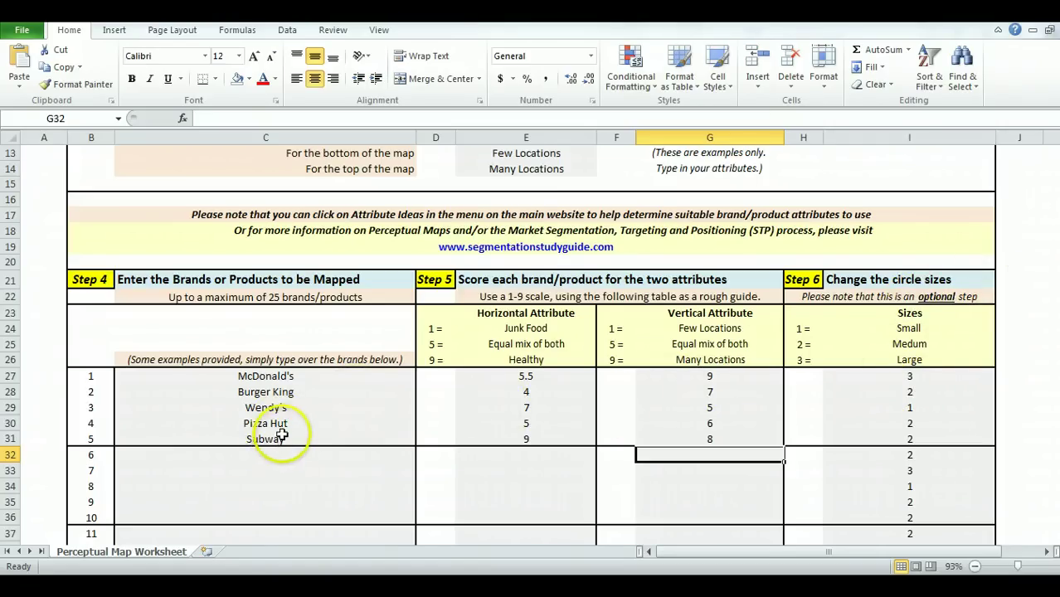
scroll(498, 451, down, 9)
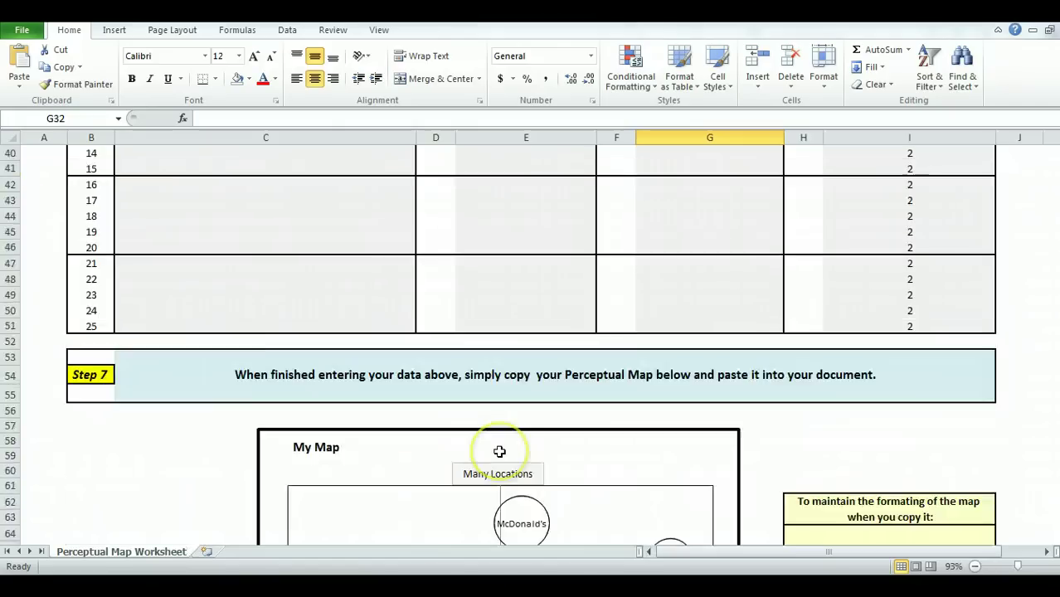
scroll(499, 451, down, 5)
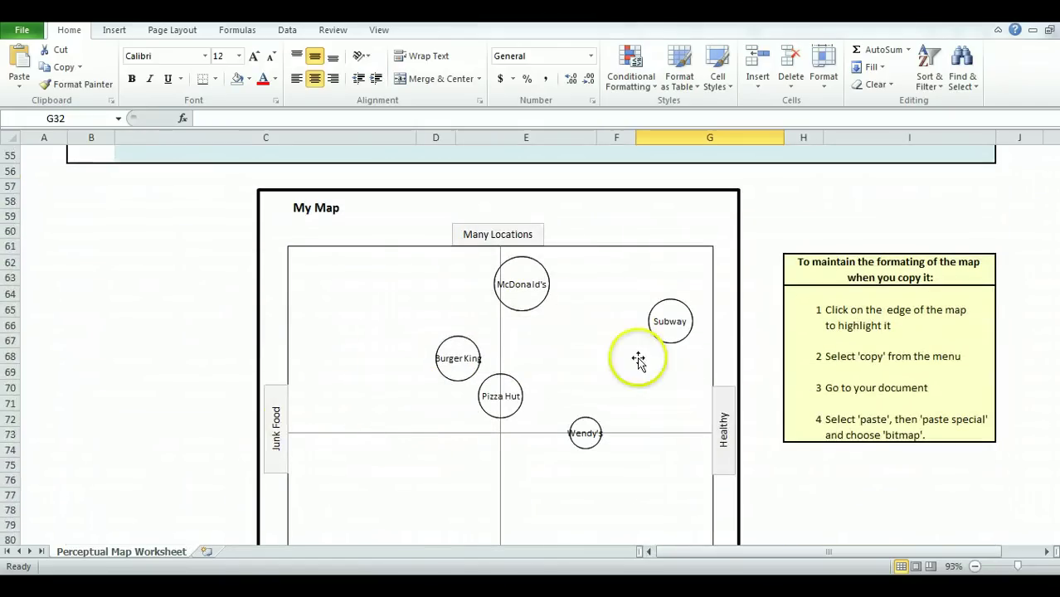
scroll(172, 355, down, 1)
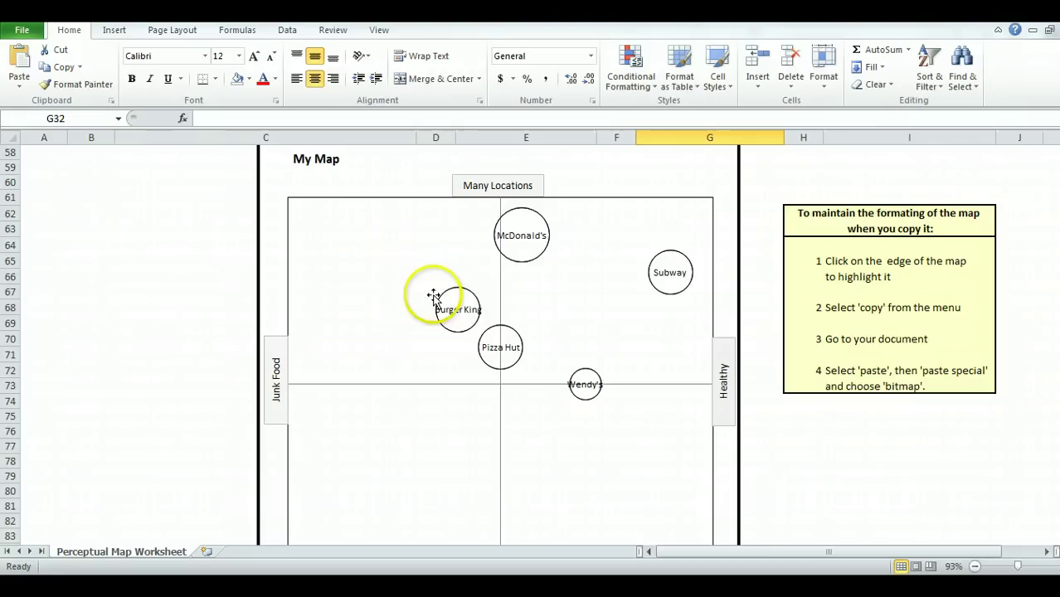
Set the circle sizes of McDonald's and Wendy's to 2 and check the circles on the map
scroll(404, 282, up, 12)
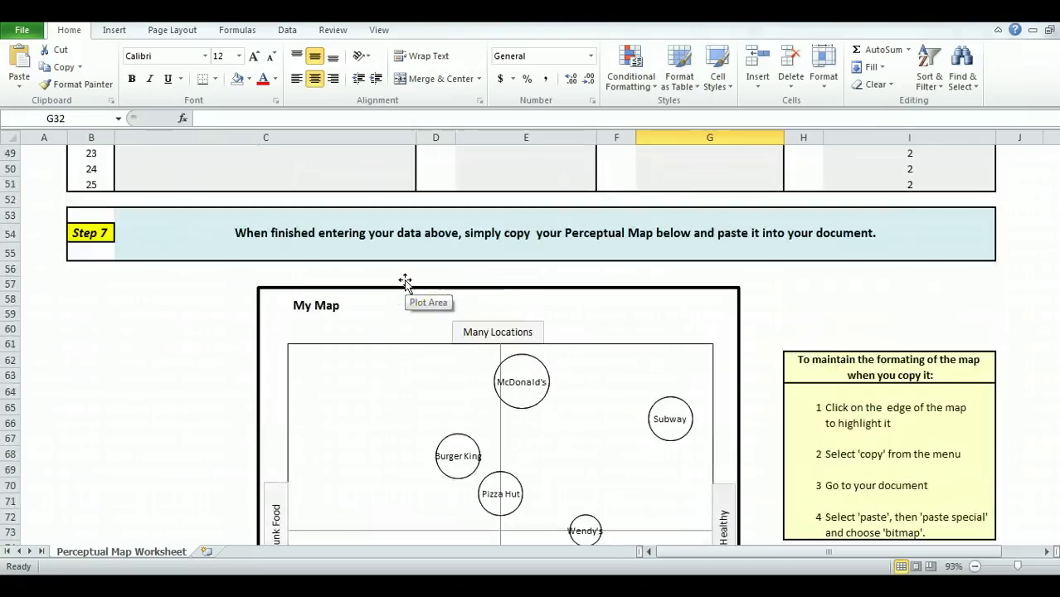
click(916, 237)
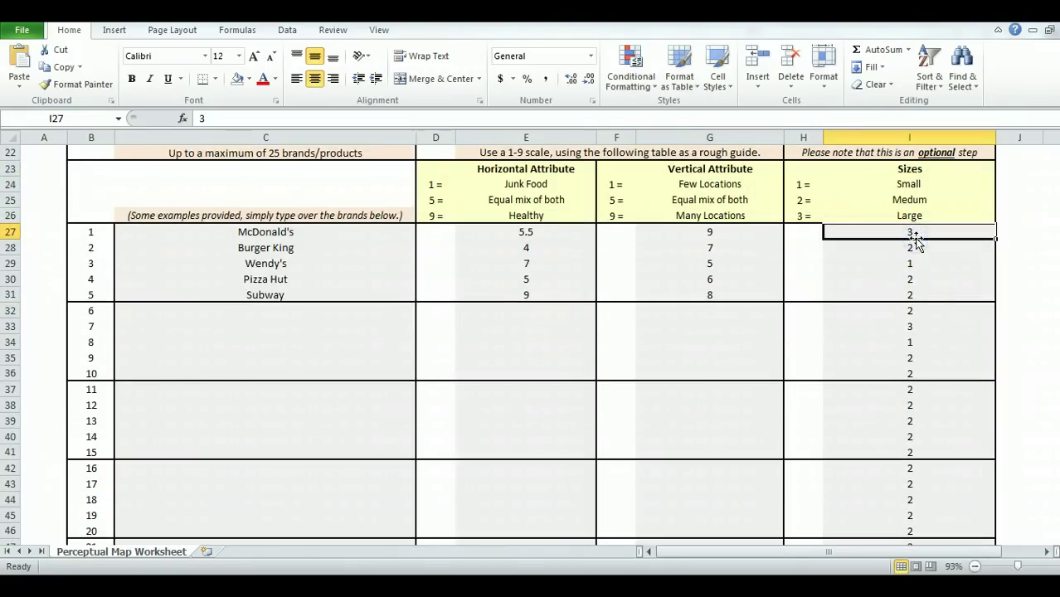
text(2)
key(Return)
key(Return)
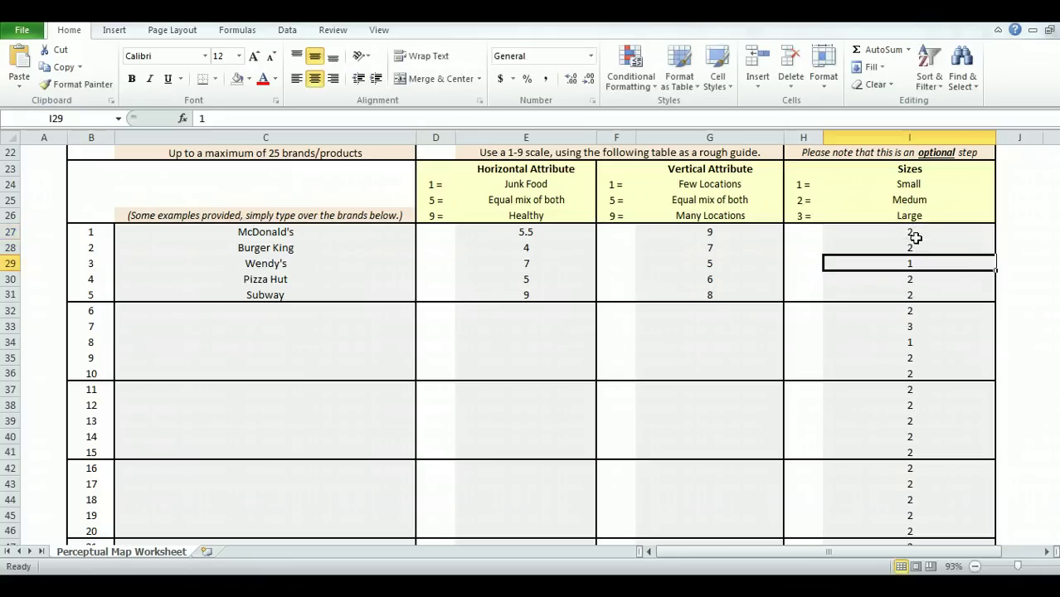
scroll(766, 331, down, 10)
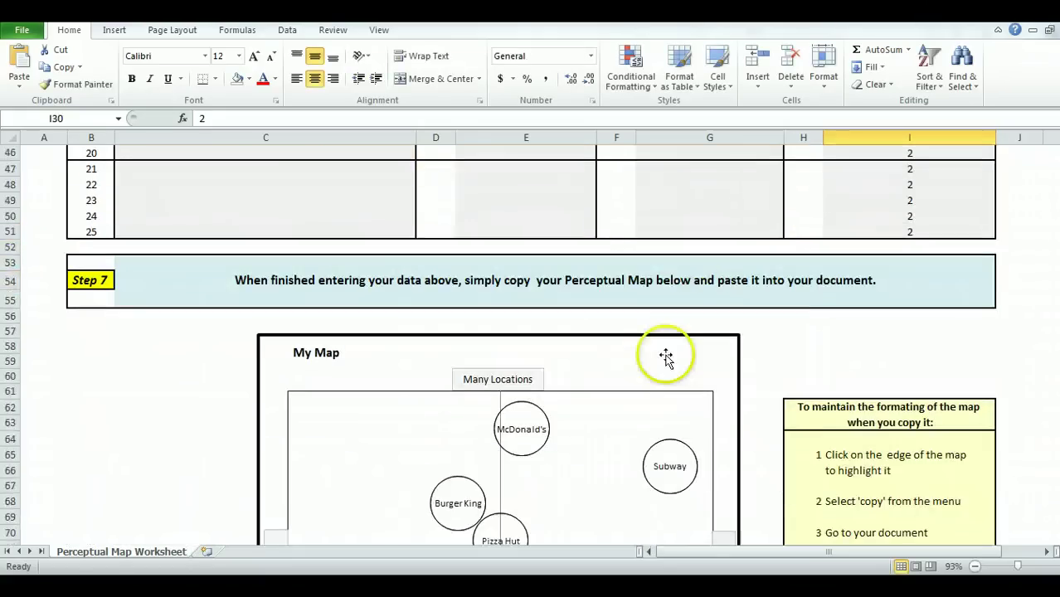
scroll(635, 375, down, 1)
Set McDonald's circle size to 3 and the other four brands' circle sizes to 1, and check the map
scroll(635, 377, up, 13)
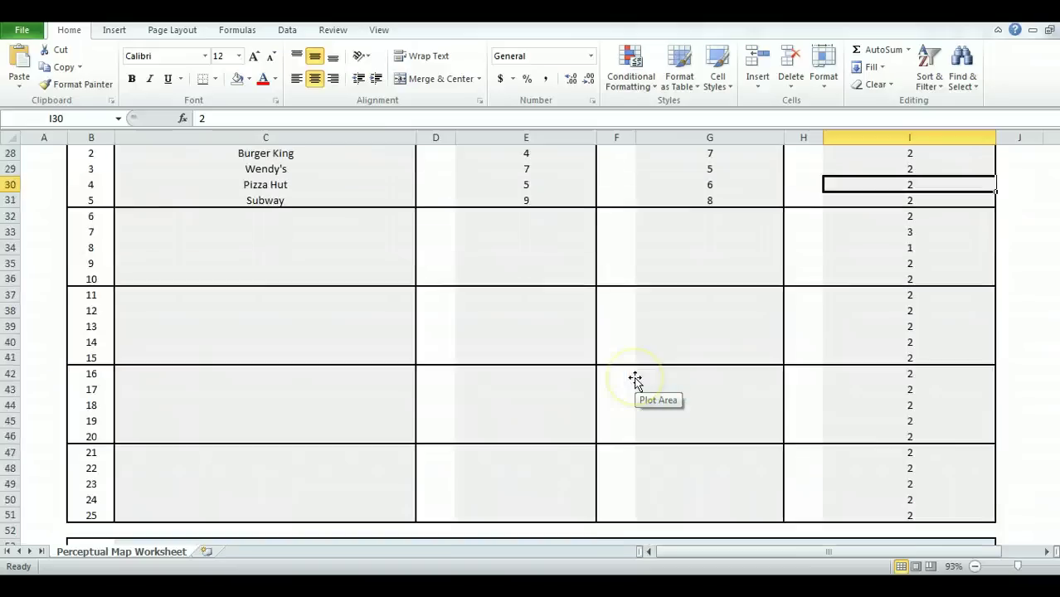
click(902, 331)
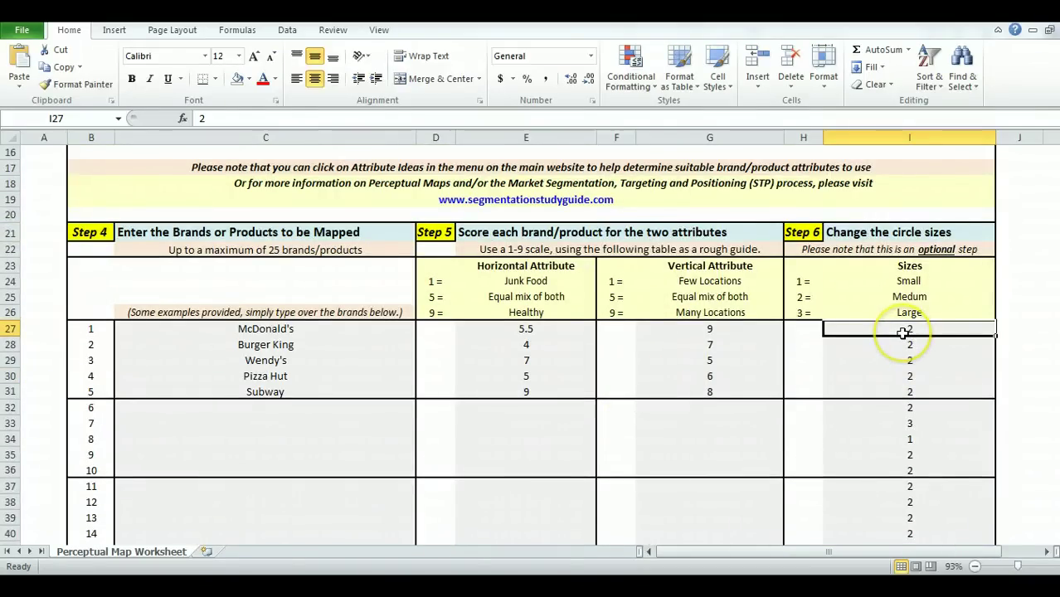
text(3)
key(Return)
text(1)
key(Return)
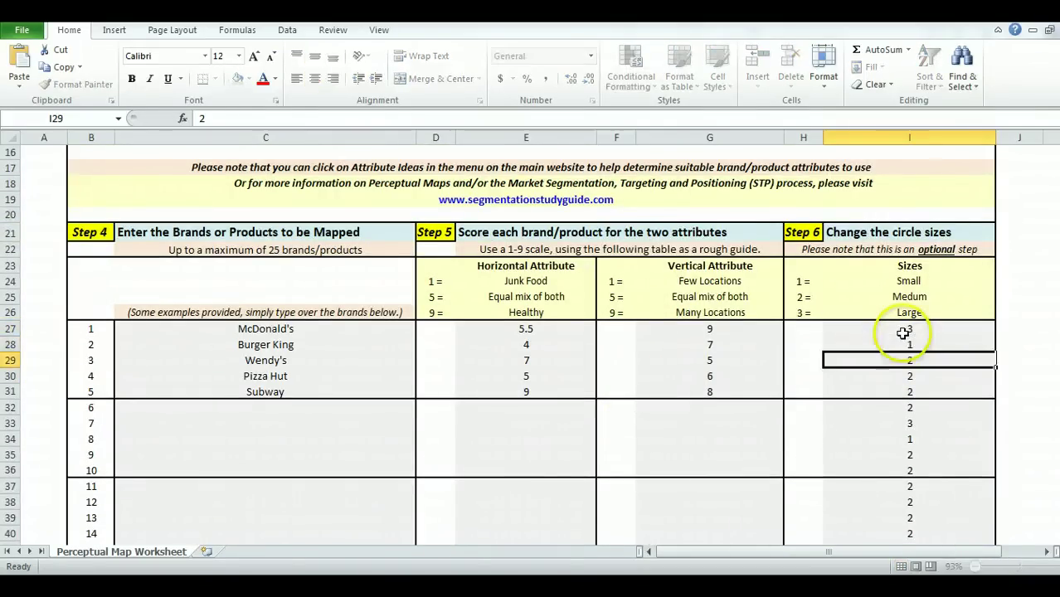
text(1)
key(Return)
text(1)
key(Return)
text(1)
key(Return)
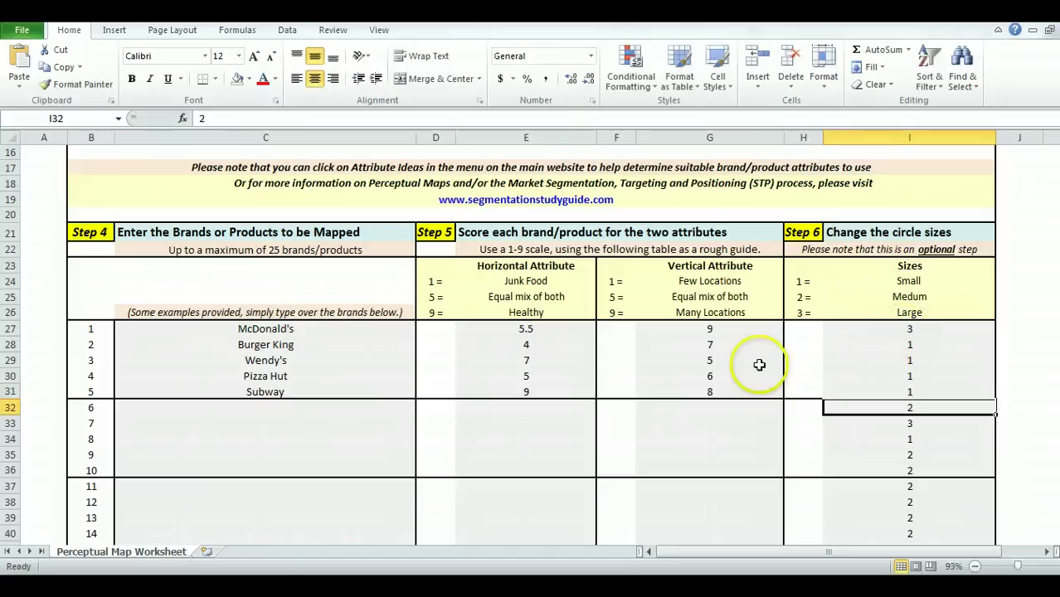
scroll(646, 386, down, 10)
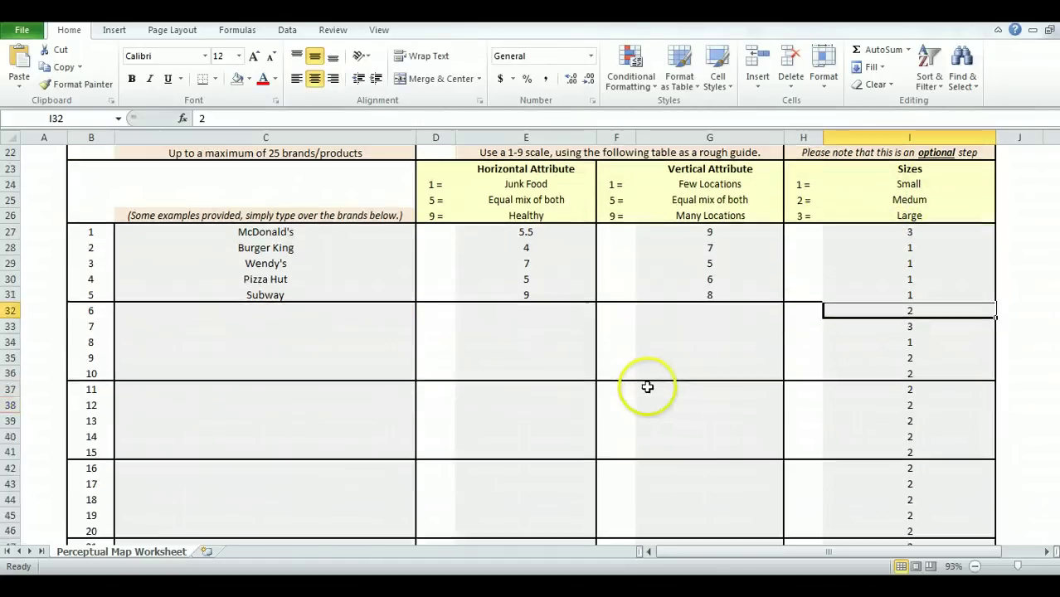
scroll(645, 386, down, 3)
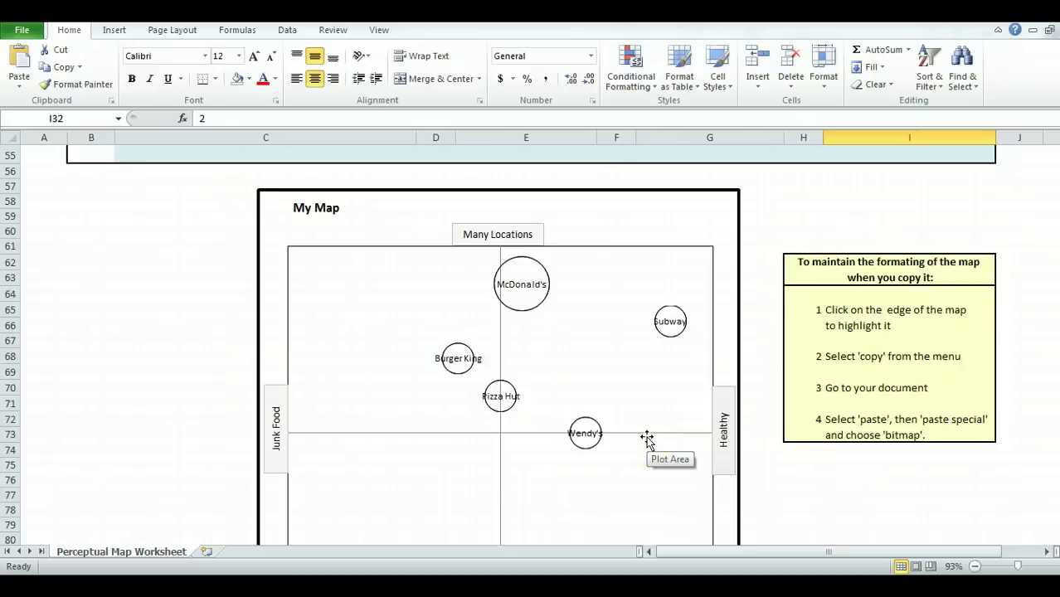
Set the circle sizes of all five brands to 2 and check the perceptual map
scroll(647, 438, up, 8)
scroll(647, 438, up, 5)
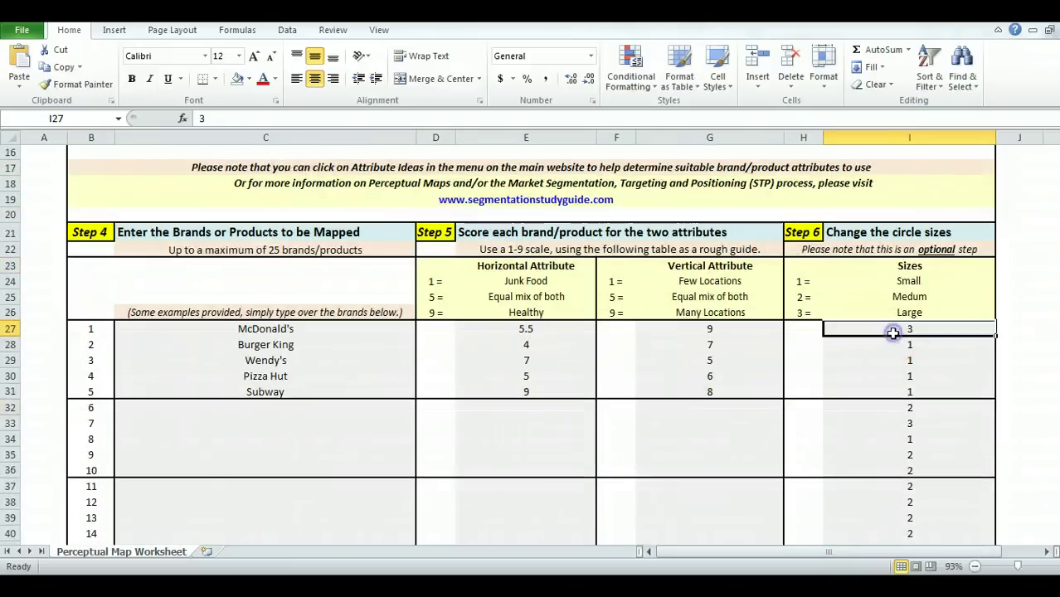
text(2 2 2 2 2)
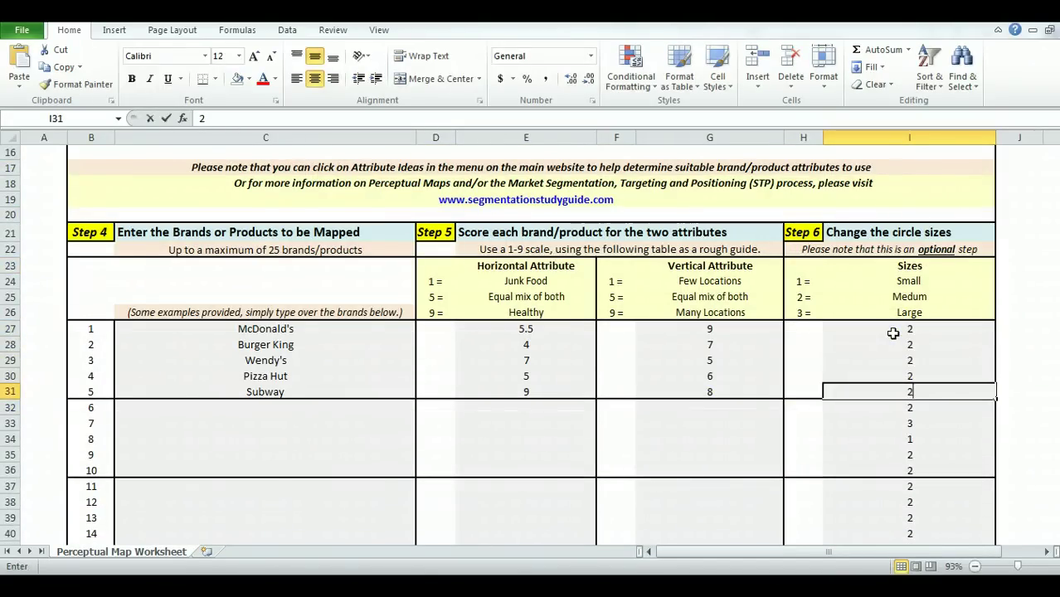
key(Return)
scroll(691, 395, down, 13)
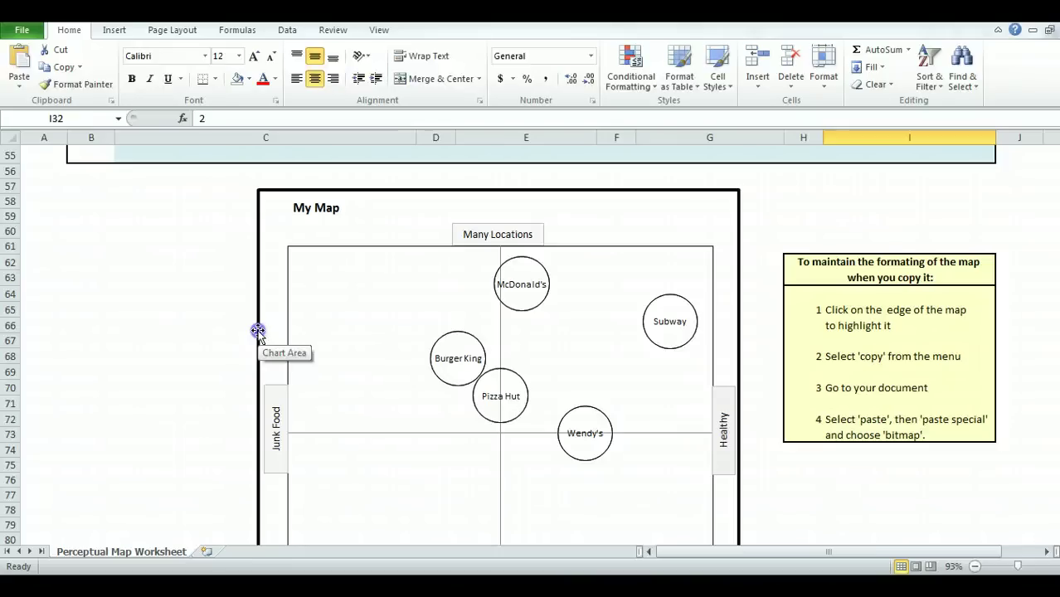
Try plain blue, green and teal chart styles on the perceptual map, and apply the teal style with a shaded plot area
click(258, 332)
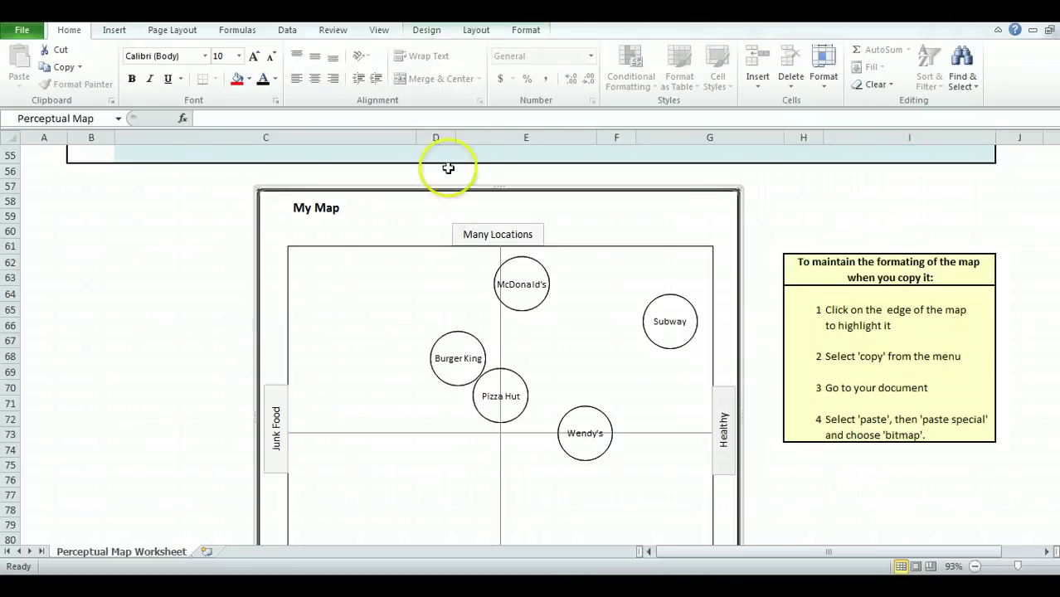
click(427, 31)
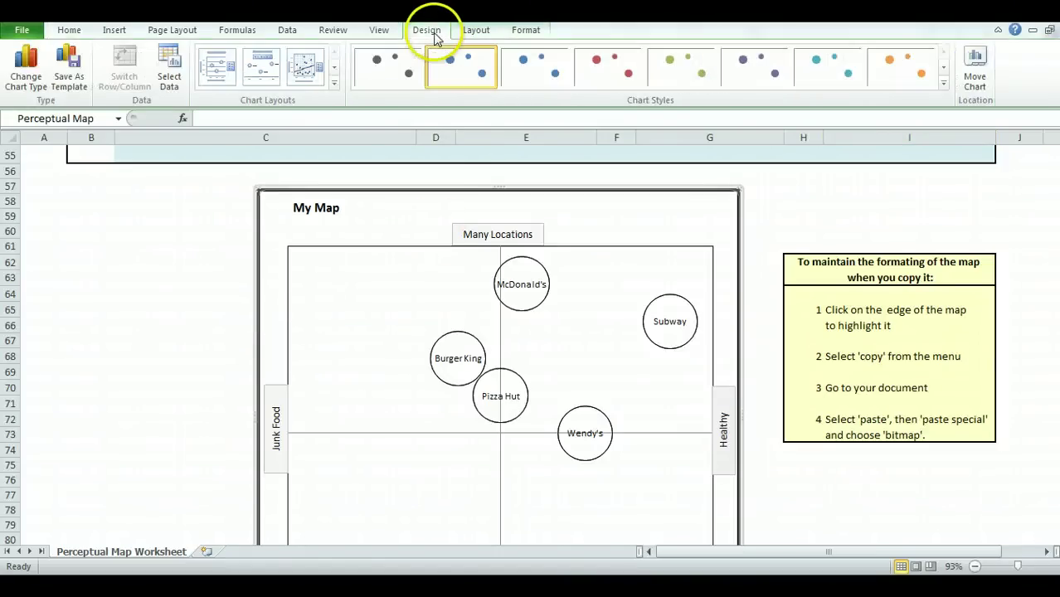
click(597, 72)
click(537, 73)
click(466, 70)
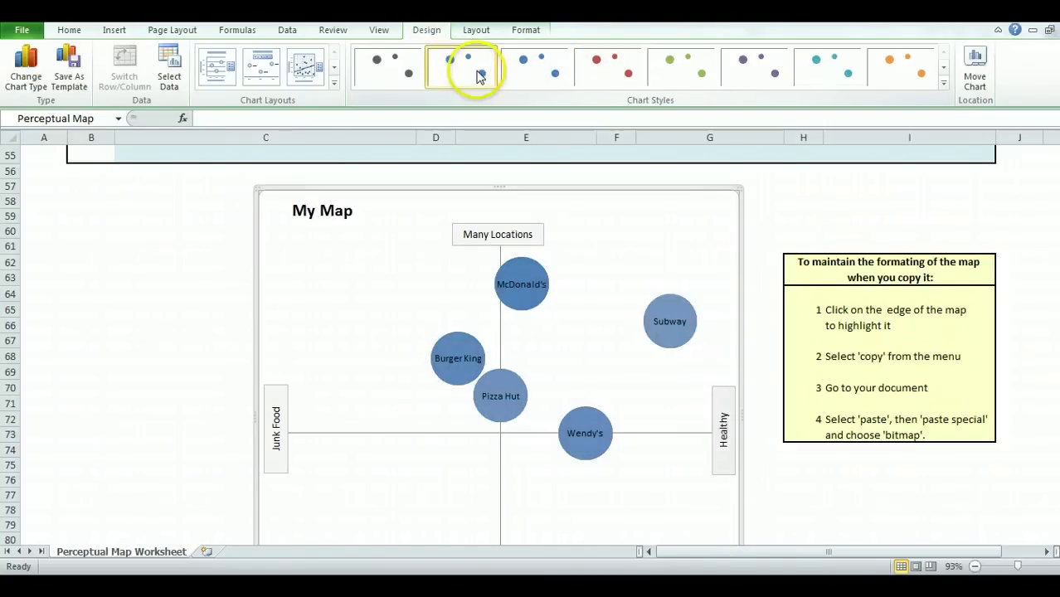
click(672, 81)
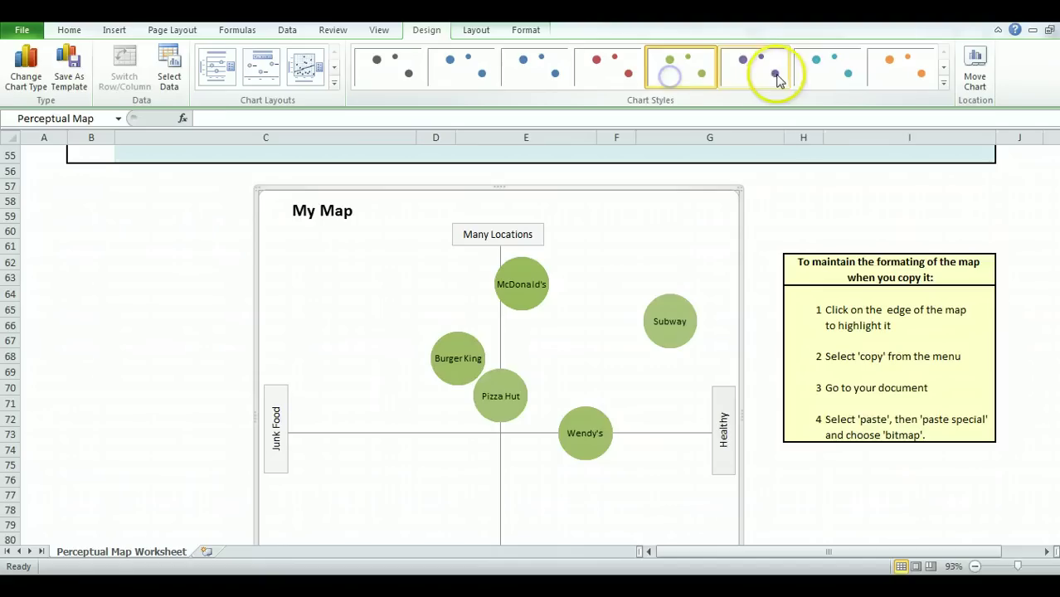
click(820, 76)
click(942, 86)
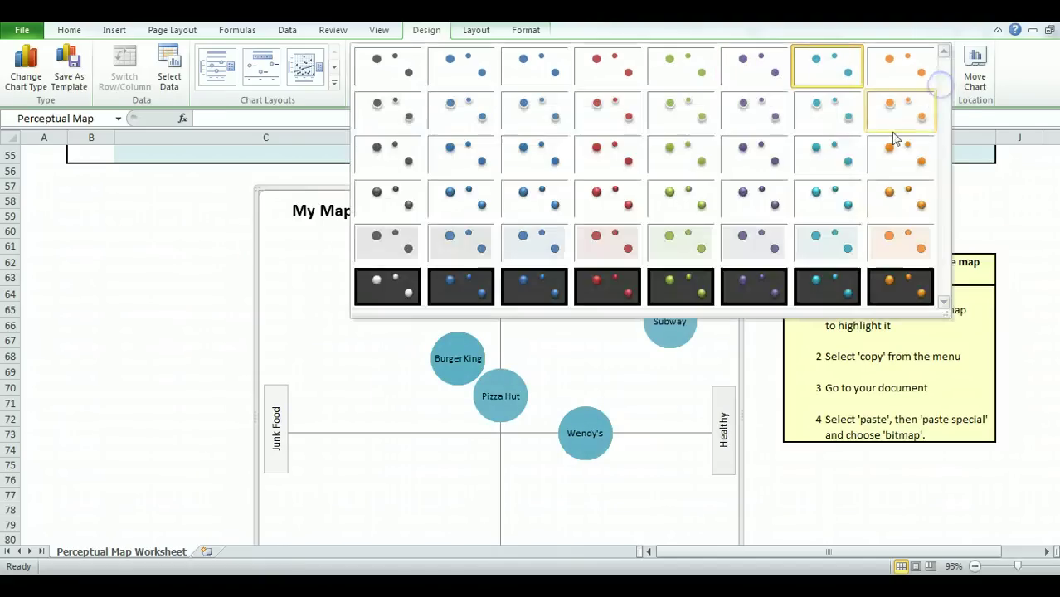
click(821, 234)
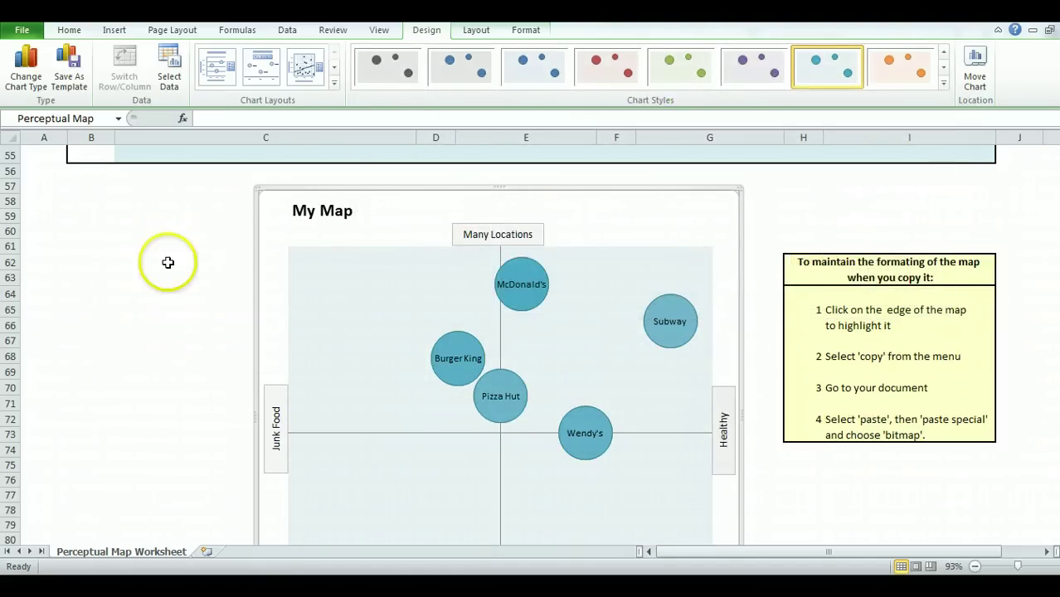
Fill the McDonald's circle on the perceptual map with standard yellow
scroll(166, 260, down, 1)
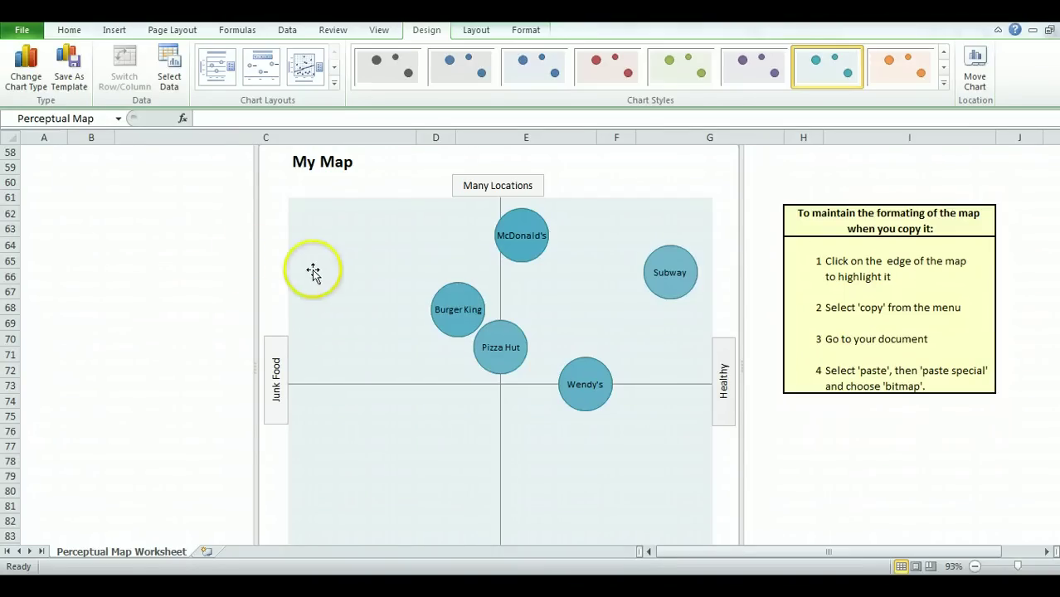
mouse_move(518, 250)
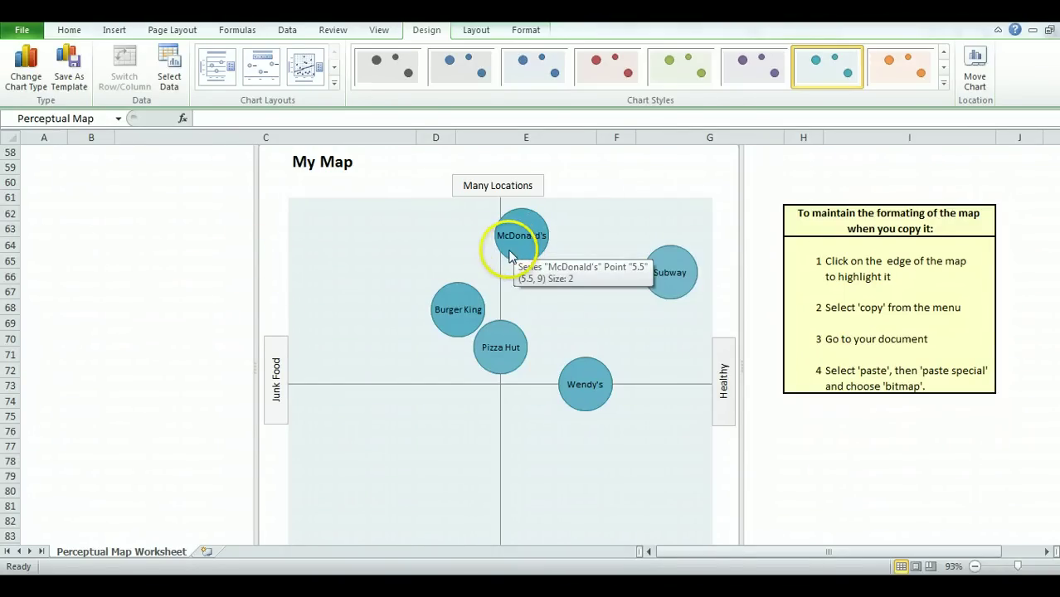
scroll(440, 264, up, 1)
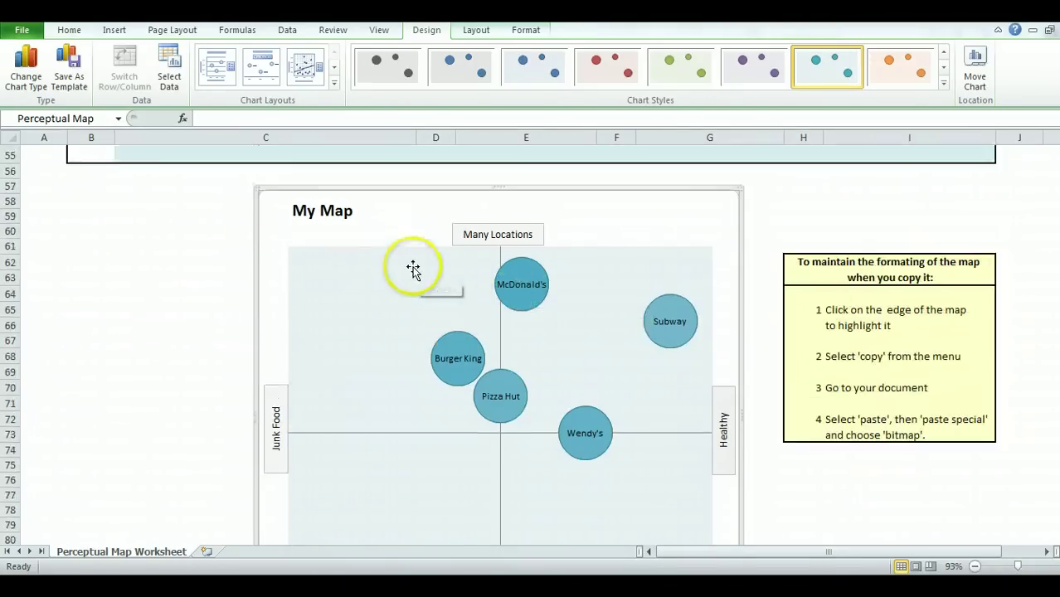
click(498, 280)
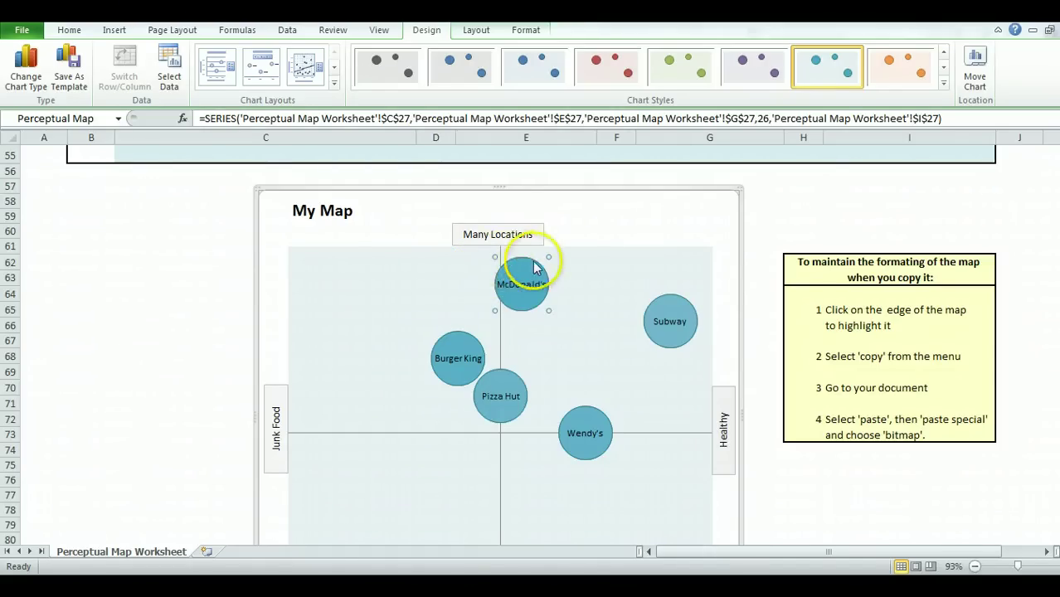
click(525, 30)
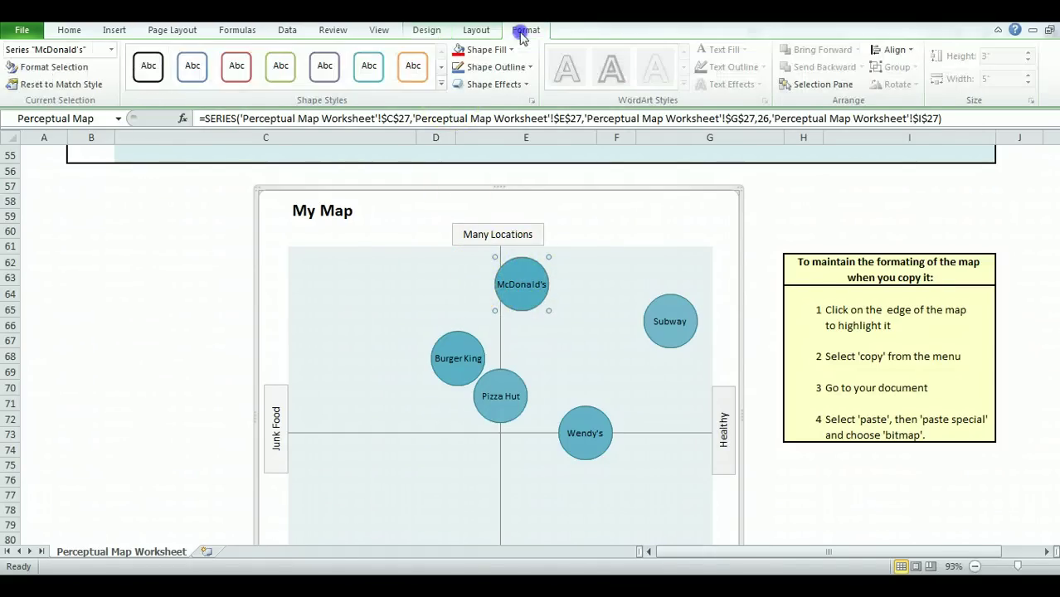
click(481, 55)
click(506, 51)
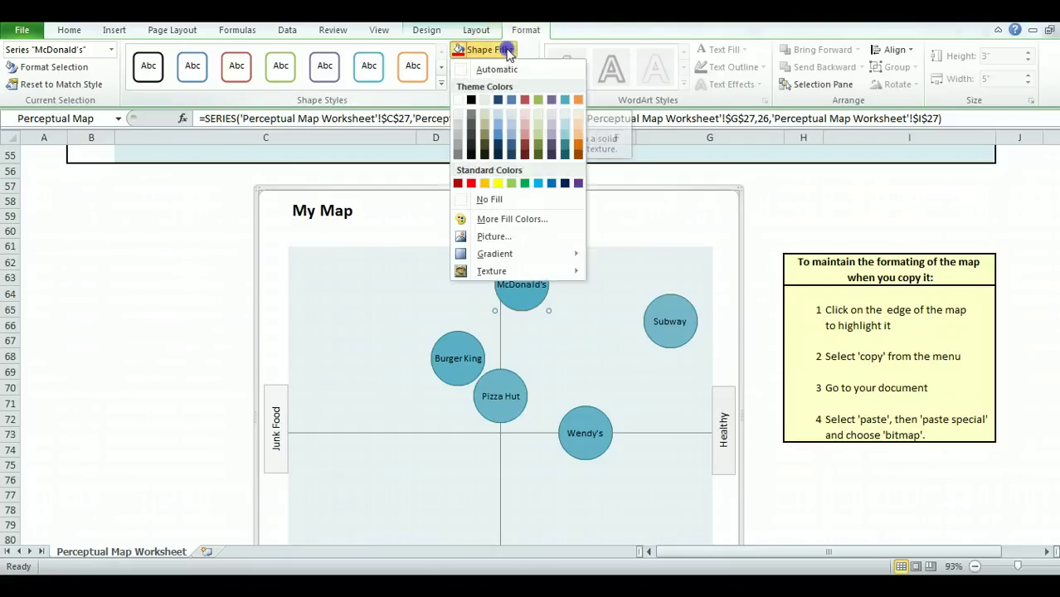
click(498, 183)
click(204, 275)
scroll(204, 274, down, 1)
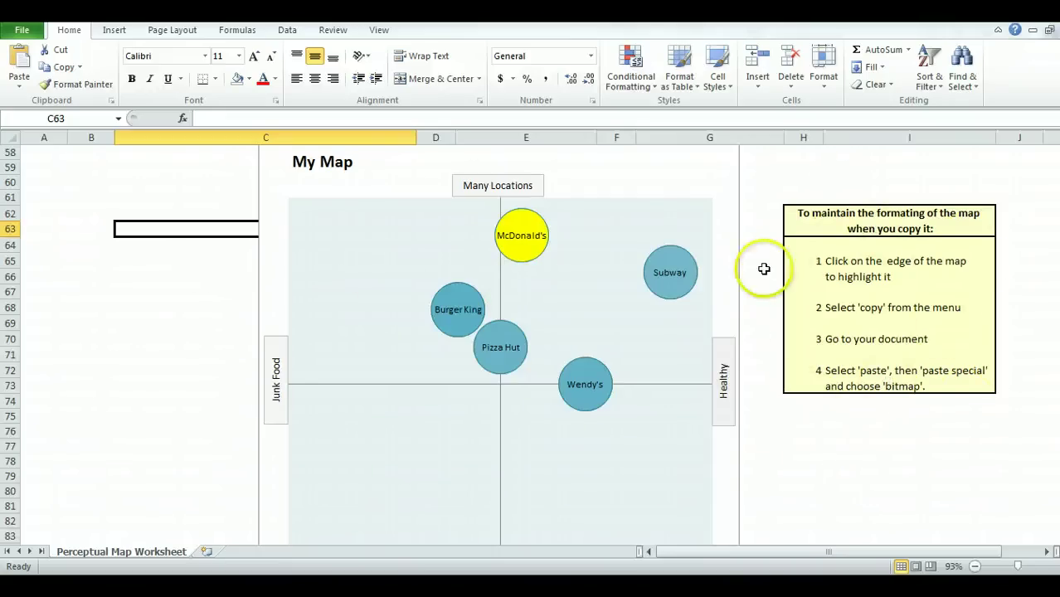
Copy the whole perceptual map and paste it as a picture at cell C94, below the original map
click(740, 292)
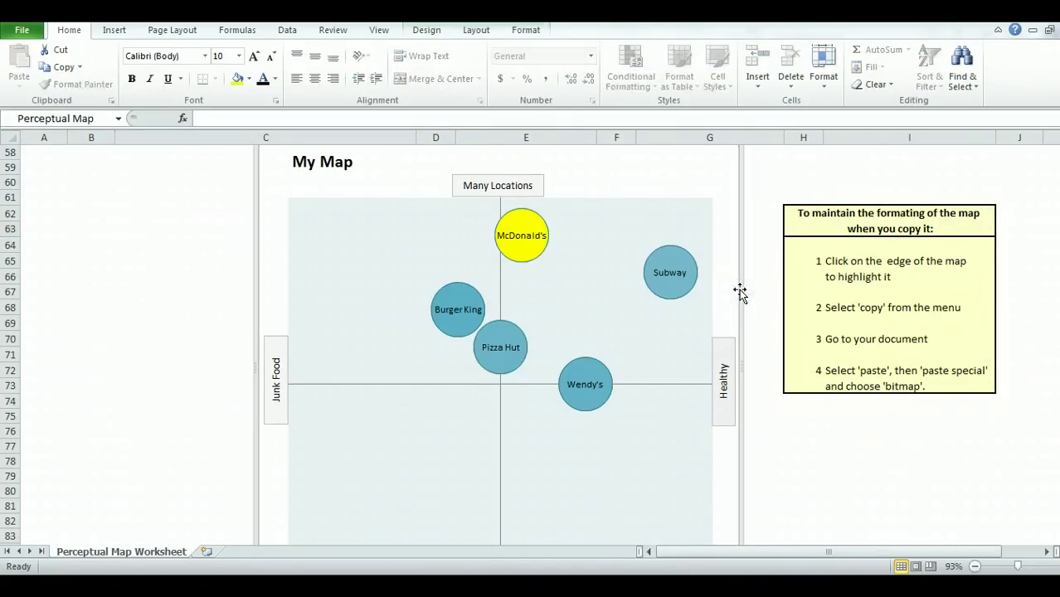
right_click(739, 289)
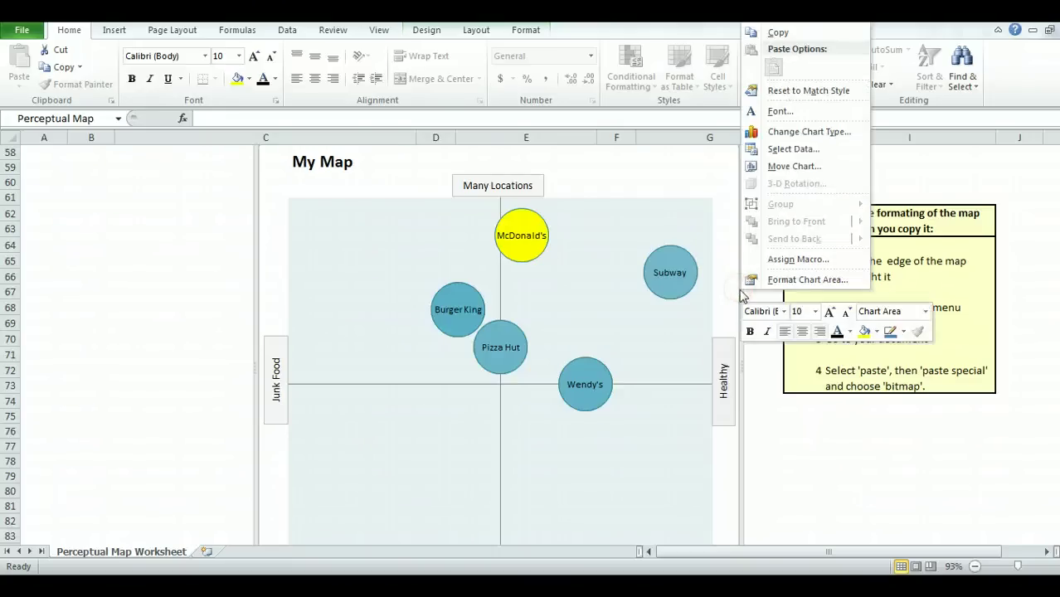
click(795, 34)
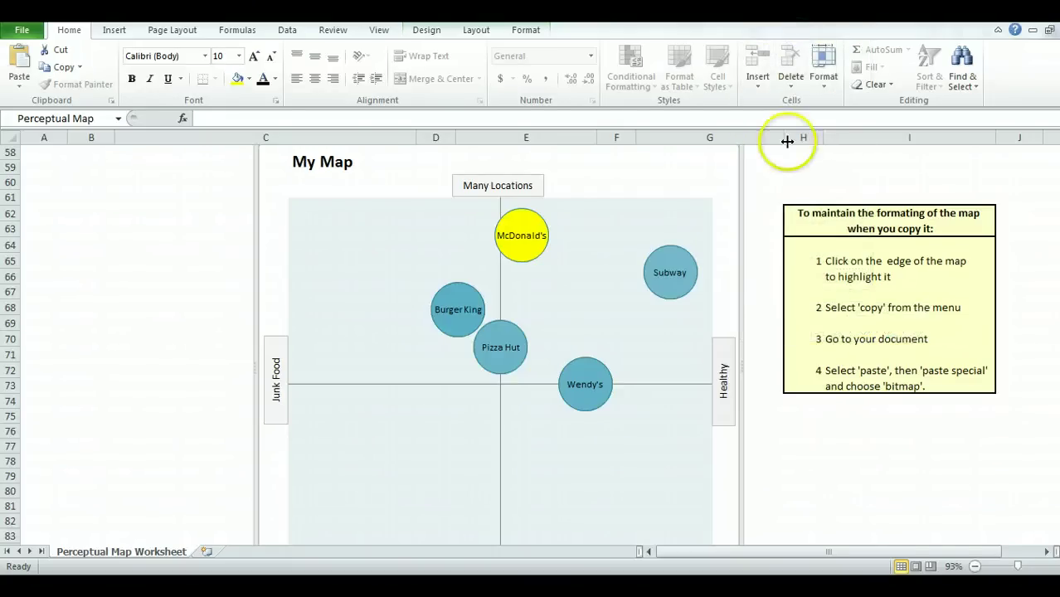
scroll(244, 401, down, 7)
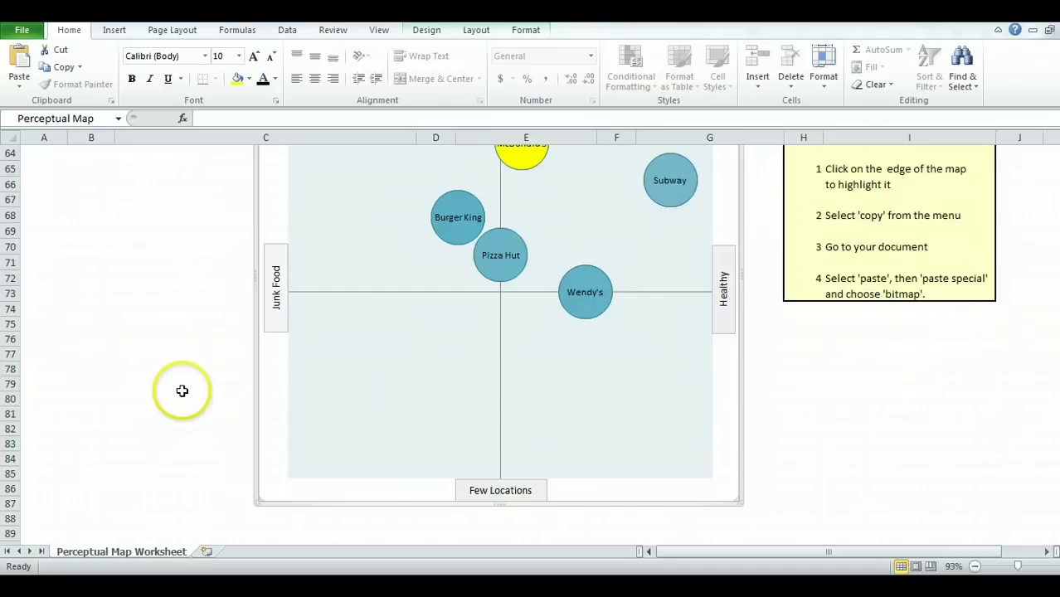
click(208, 377)
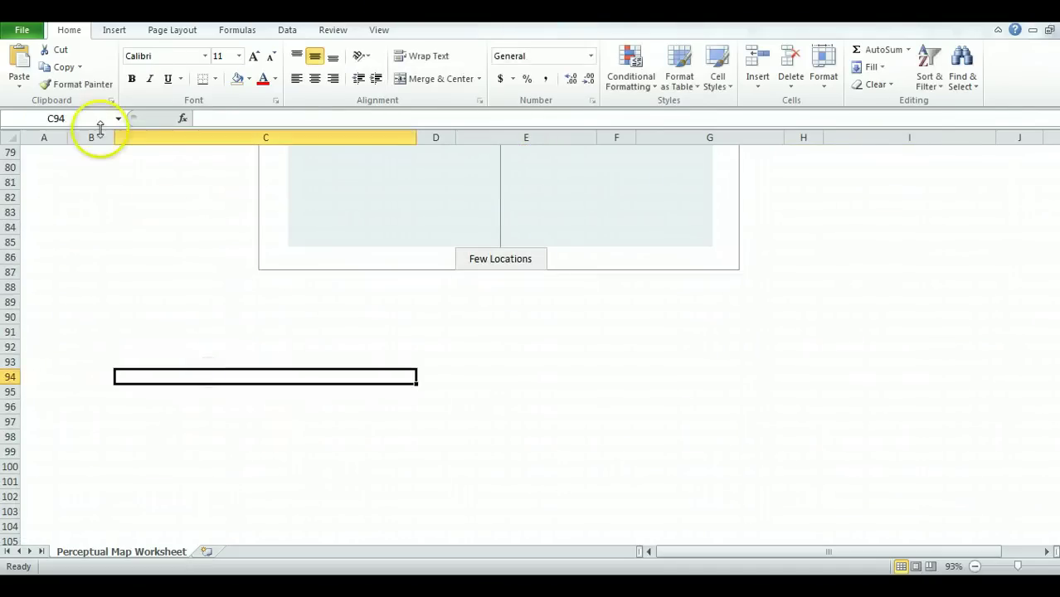
click(19, 86)
click(63, 122)
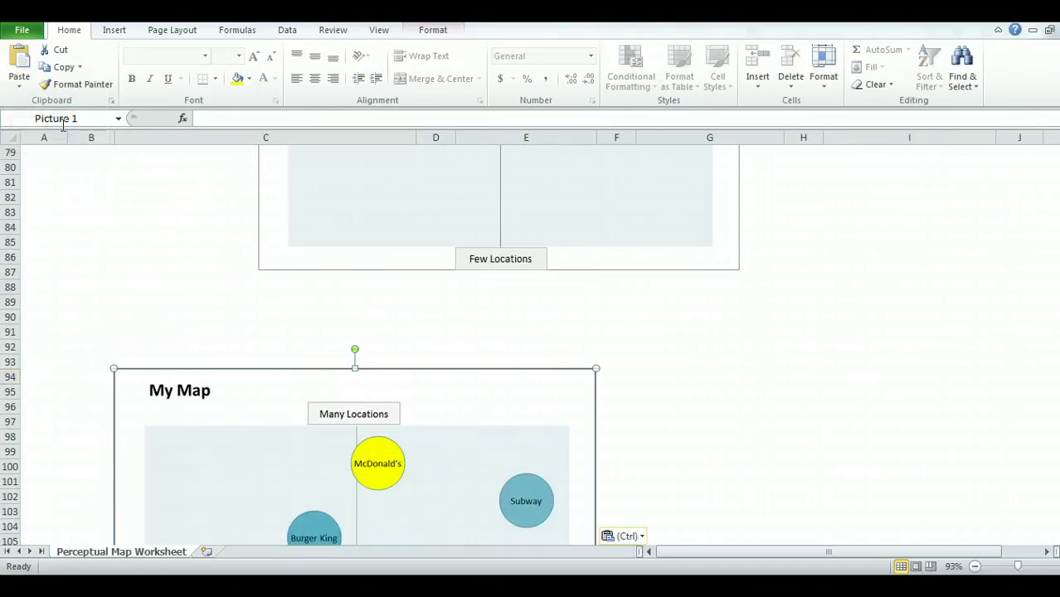
Shrink the pasted map picture proportionally to about 70% of its size, keeping its lower-right corner in place
scroll(185, 263, down, 7)
scroll(185, 264, up, 3)
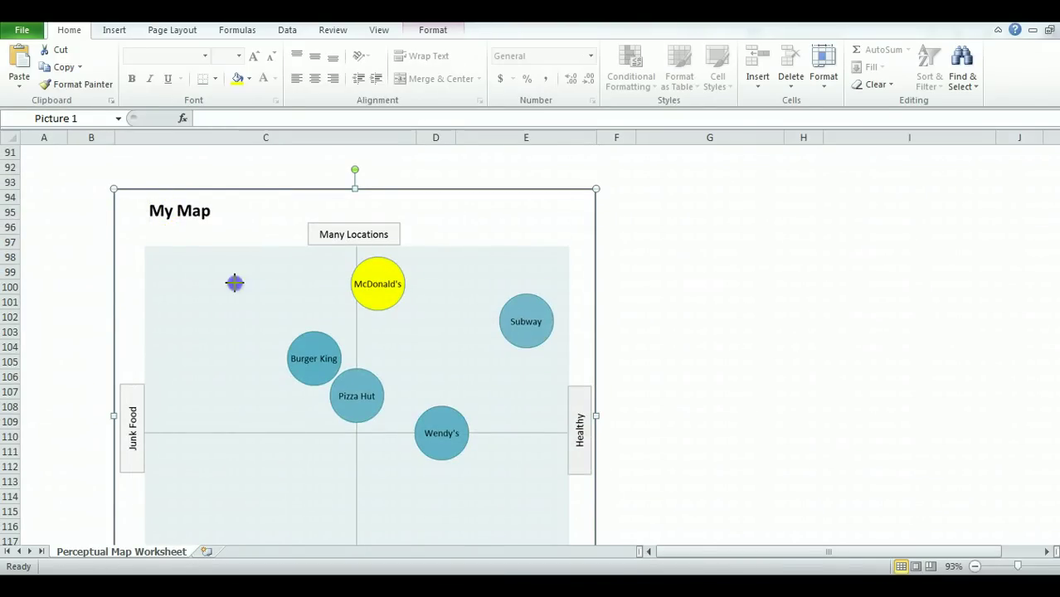
drag(235, 283, 281, 319)
scroll(652, 408, down, 3)
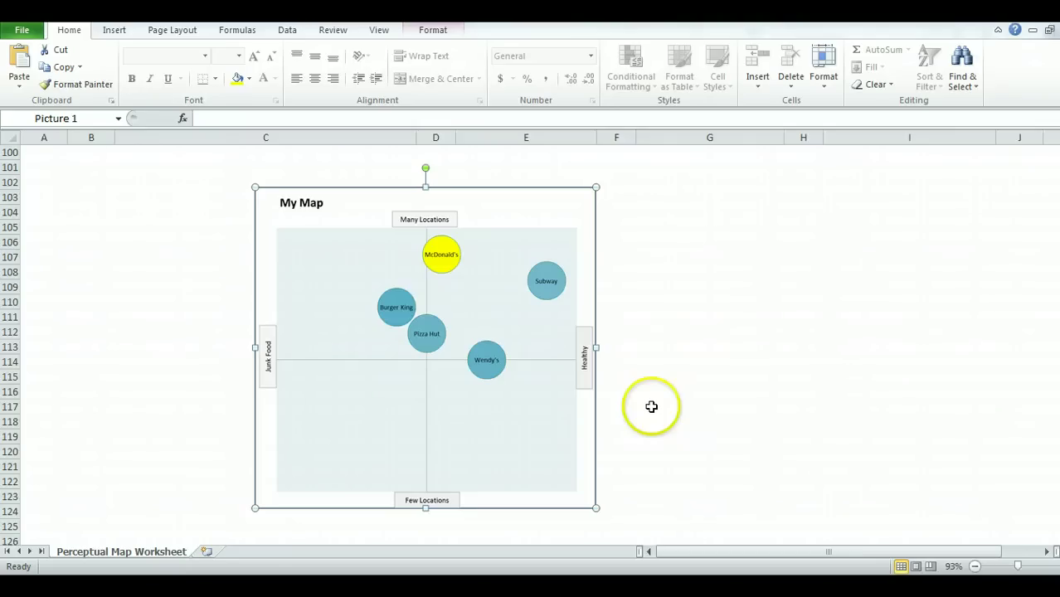
Move the pasted map picture up to about row 95, closer beneath the original map
scroll(502, 469, up, 12)
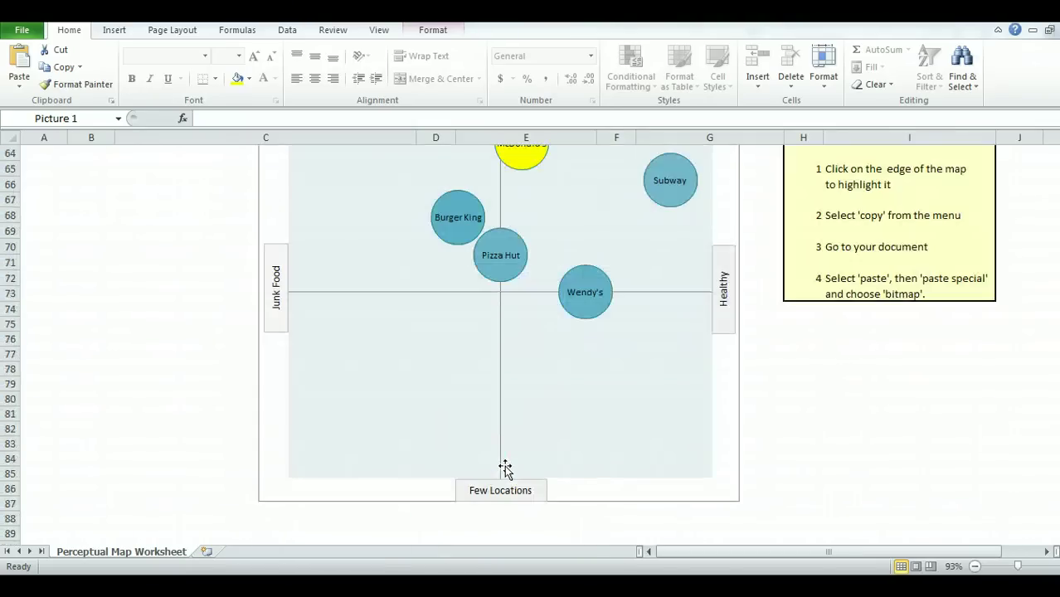
scroll(505, 470, down, 11)
drag(499, 435, 527, 336)
scroll(655, 335, up, 4)
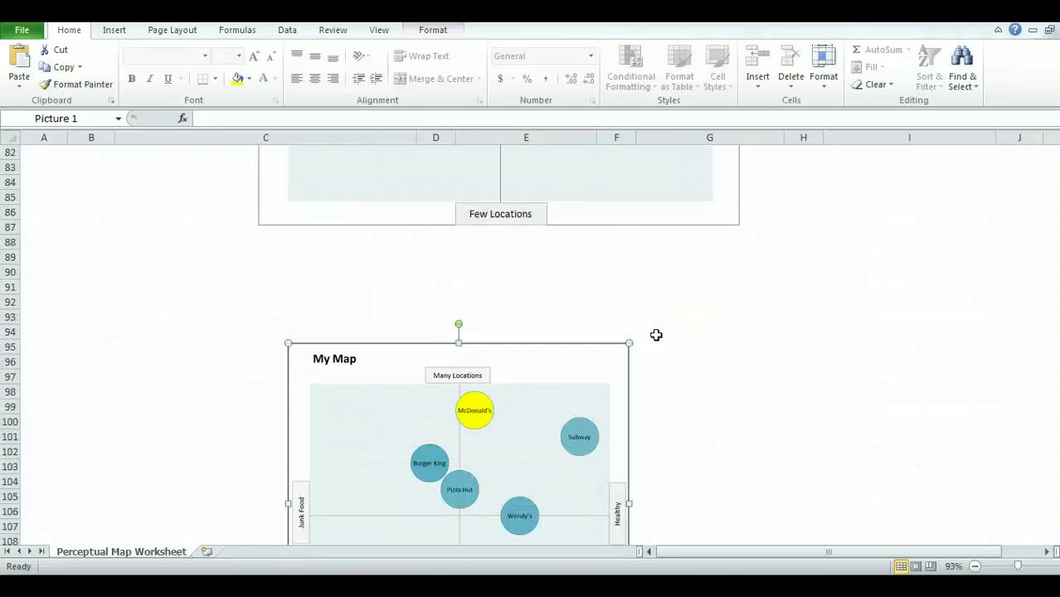
scroll(655, 335, up, 20)
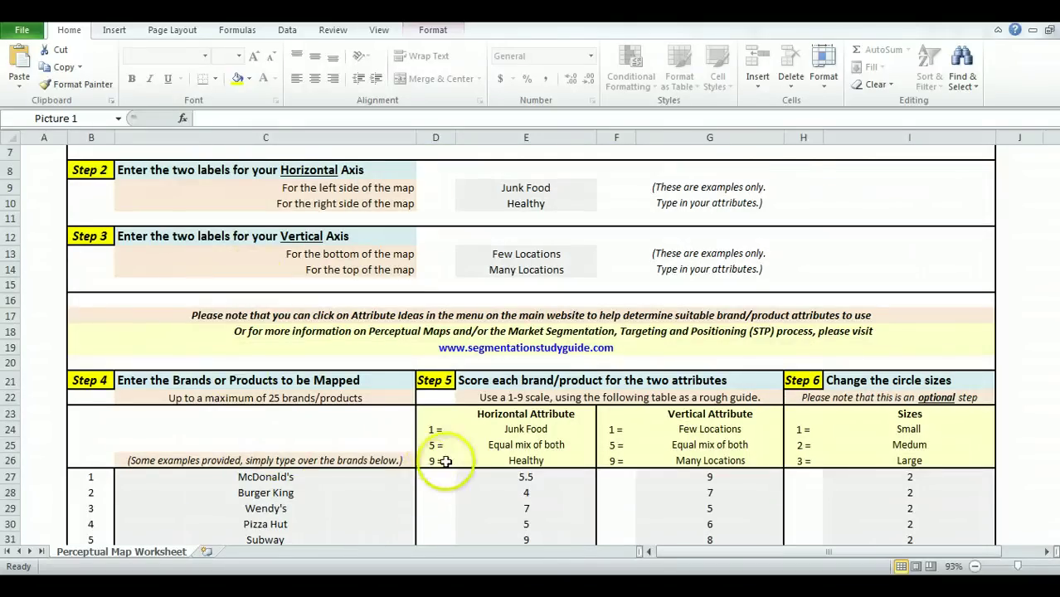
scroll(439, 462, up, 2)
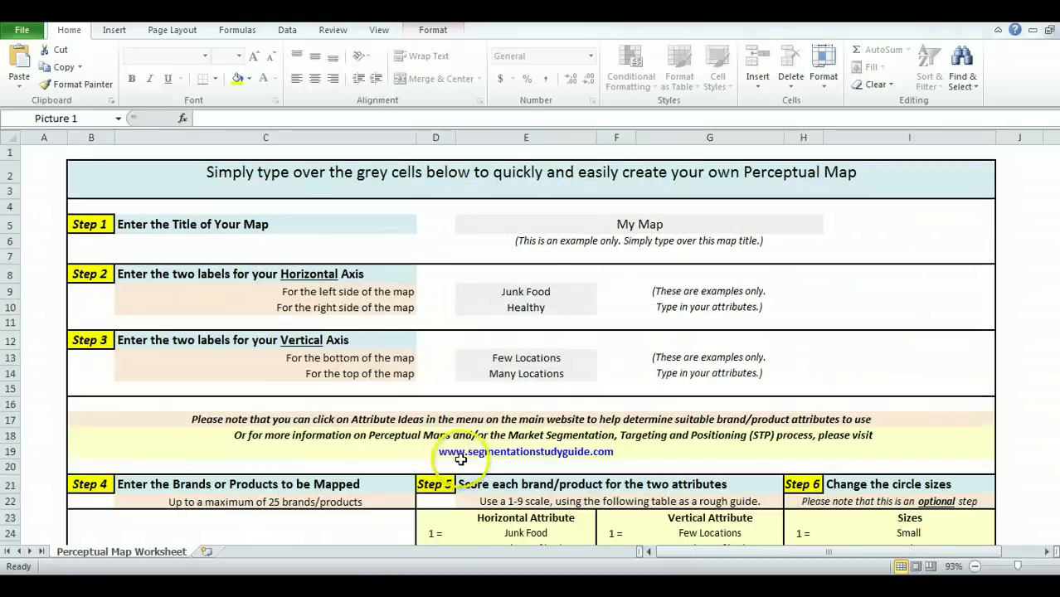